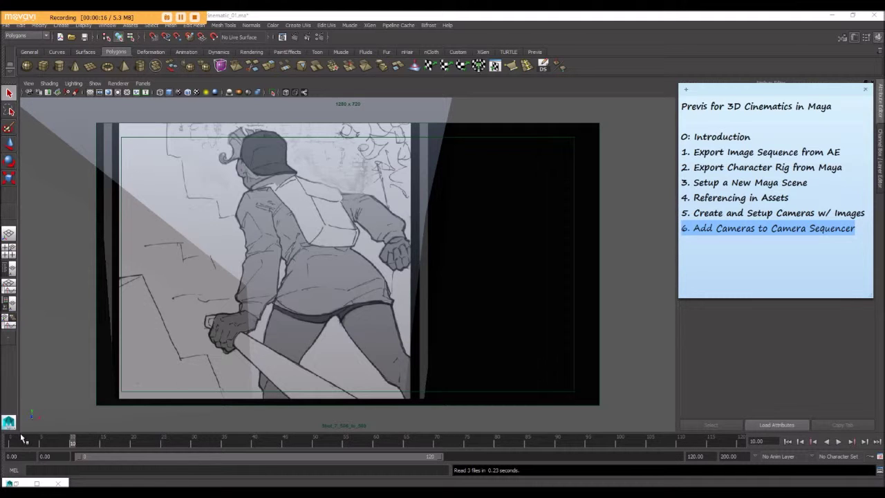
Preview the current shot by scrubbing and playing back the scene timeline
left_click_drag(11, 446, 386, 458)
left_click_drag(506, 452, 649, 453)
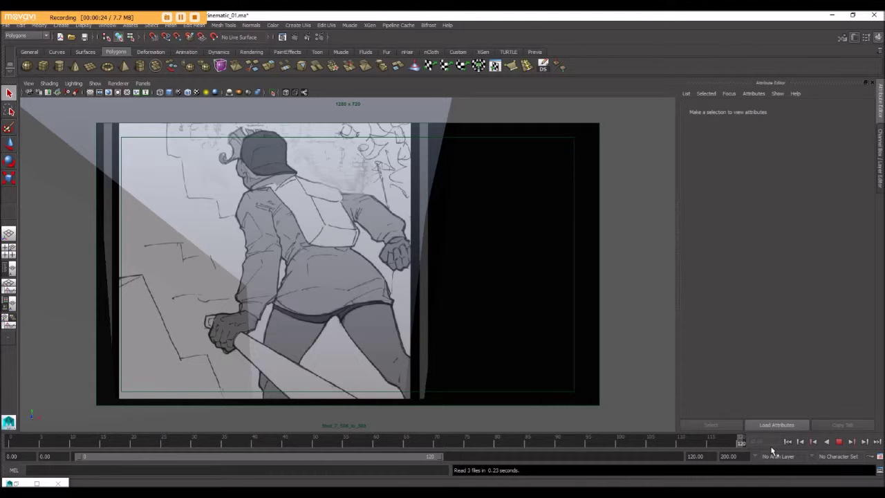
key("Escape")
Look through the cameras shot1_0_133, shot2_134_166 and shot3_167_258 one after another in the viewport
left_click(143, 83)
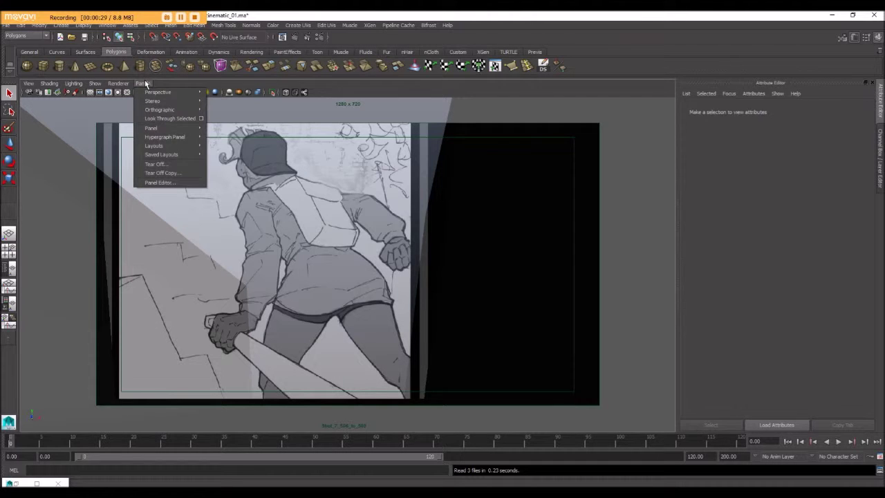
mouse_move(143, 91)
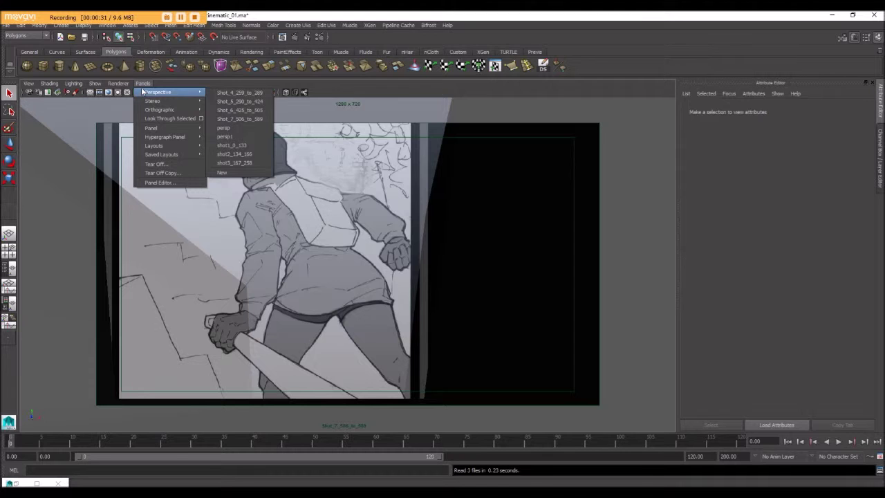
left_click(232, 145)
left_click(142, 83)
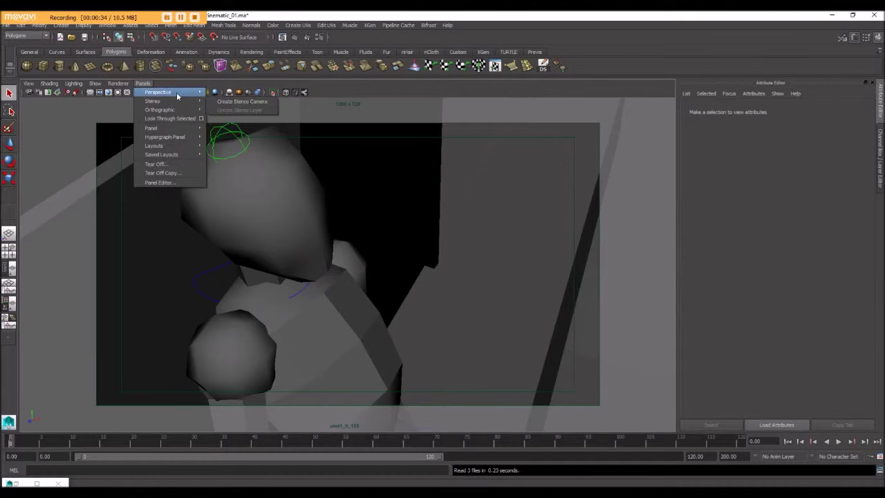
mouse_move(179, 93)
left_click(235, 153)
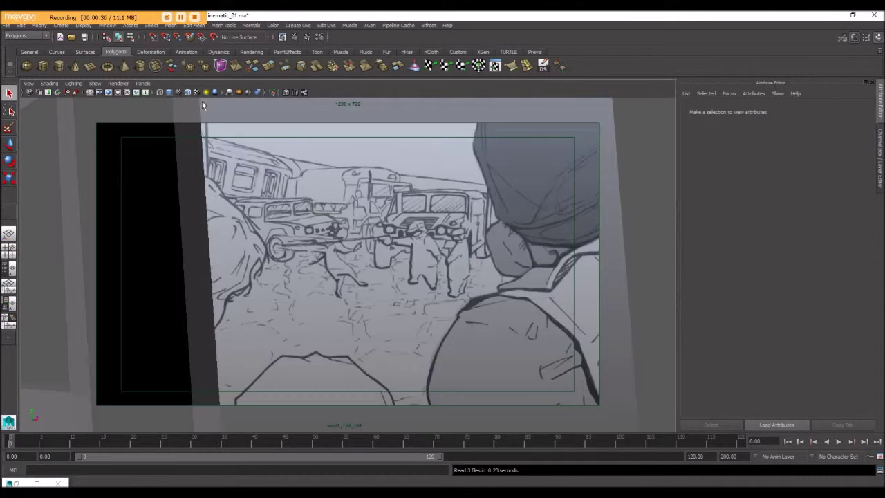
left_click(142, 84)
mouse_move(159, 94)
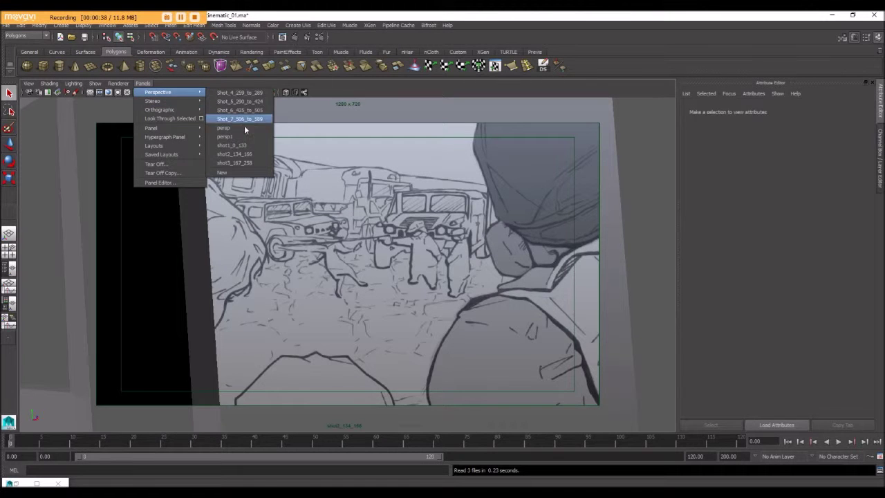
left_click(235, 163)
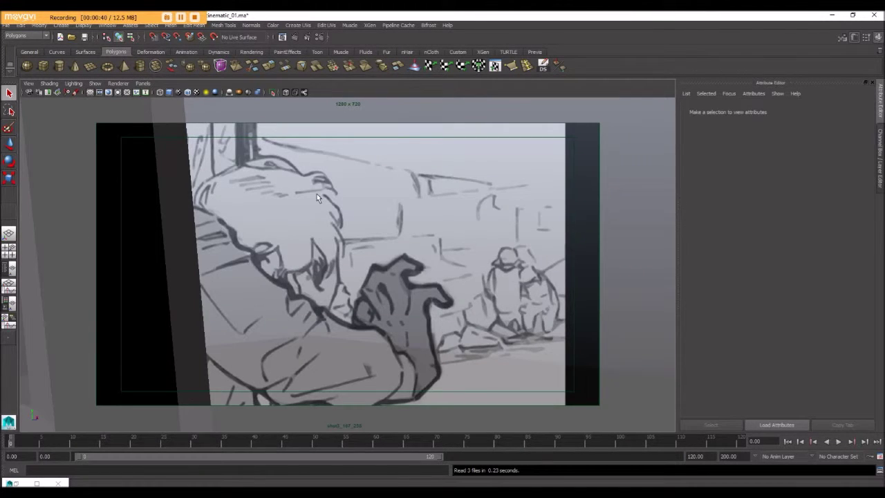
Look through the cameras Shot_4_259_to_289, Shot_5_290_to_424, Shot_6_425_to_505 and Shot_7_506_to_589 in order
left_click(144, 84)
mouse_move(168, 93)
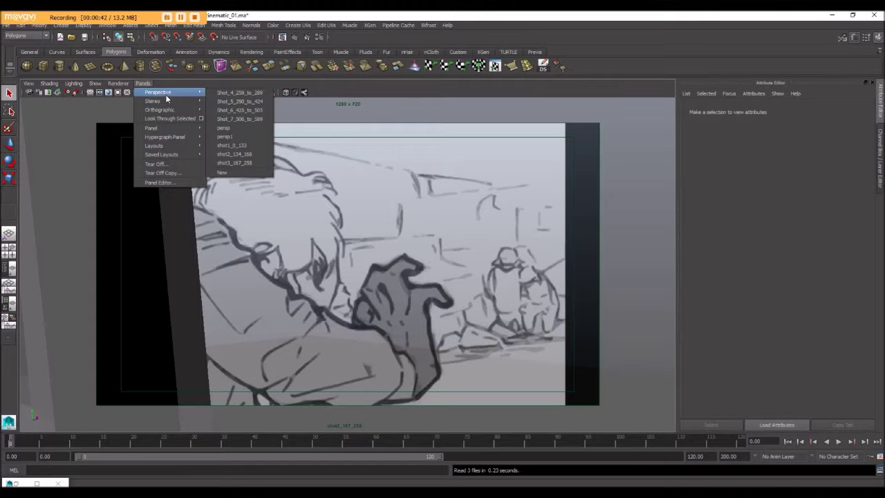
left_click(253, 94)
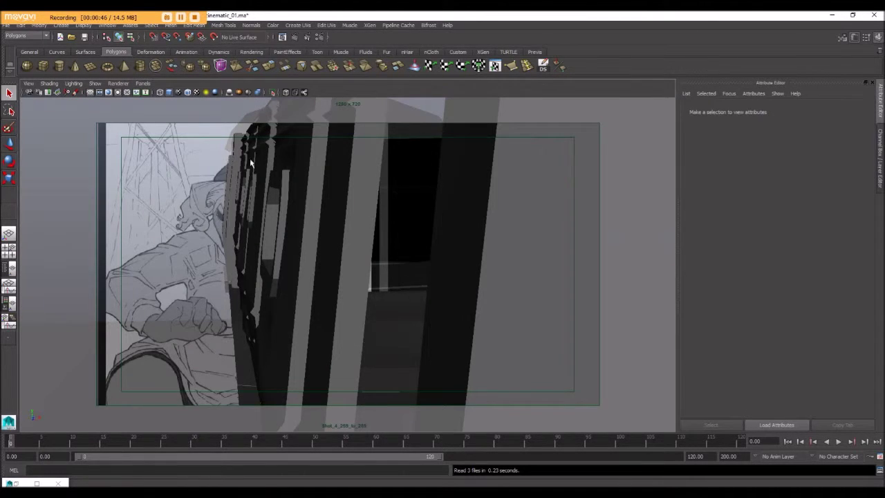
left_click(143, 83)
mouse_move(168, 92)
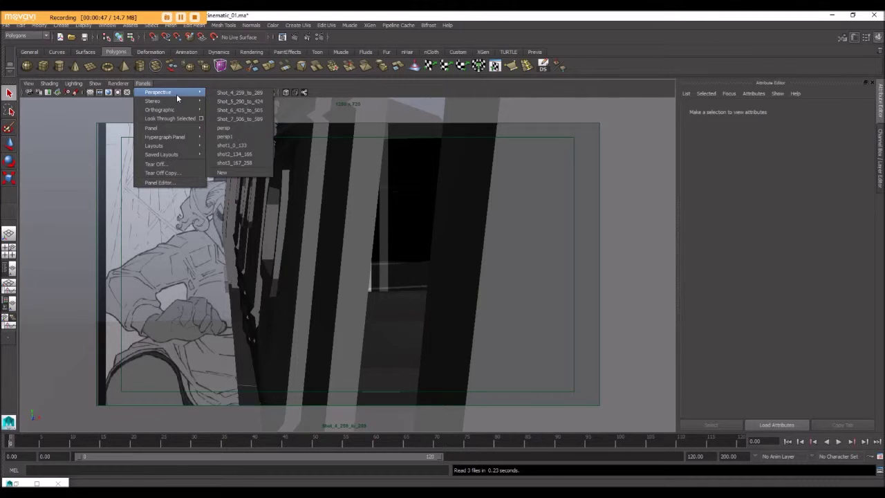
left_click(245, 103)
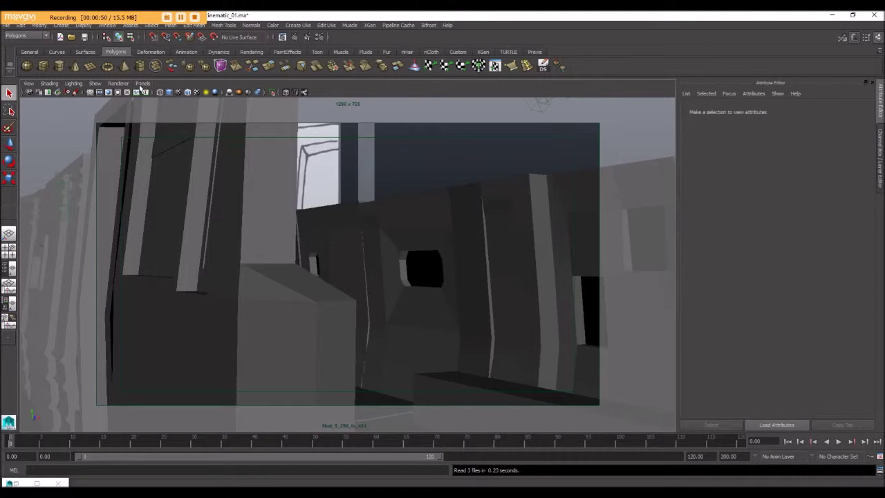
left_click(142, 83)
mouse_move(198, 93)
left_click(241, 111)
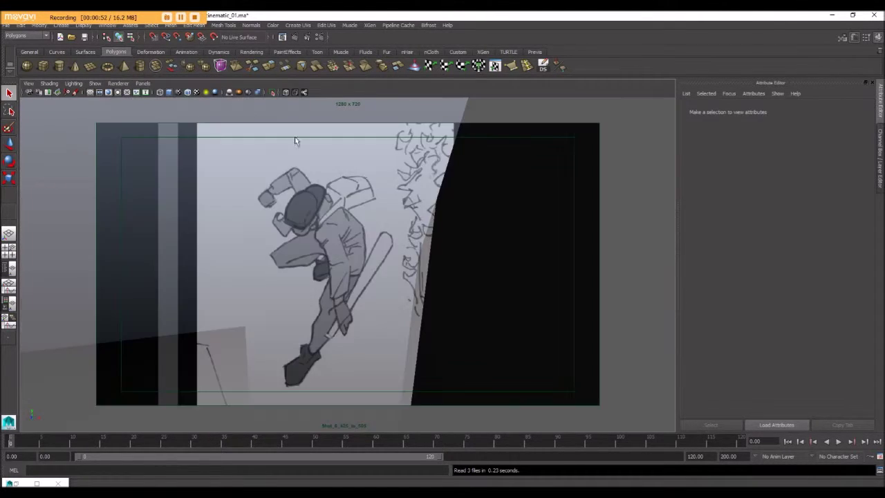
left_click(142, 83)
mouse_move(164, 92)
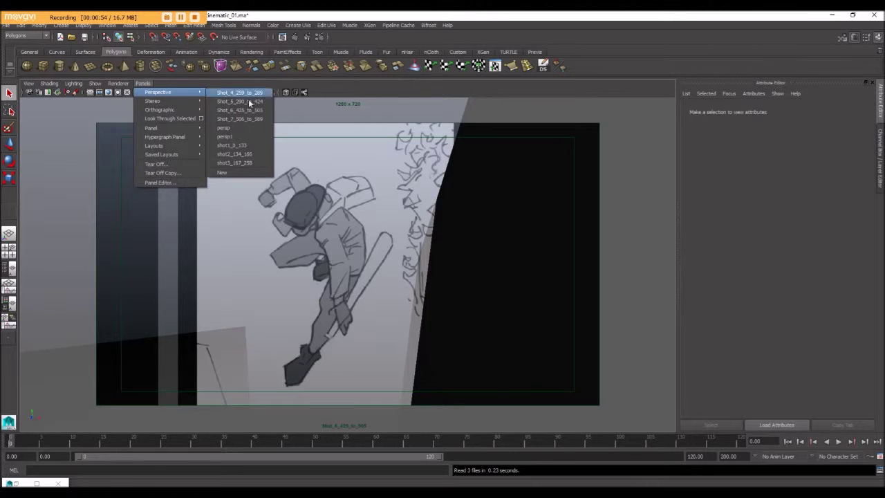
left_click(247, 119)
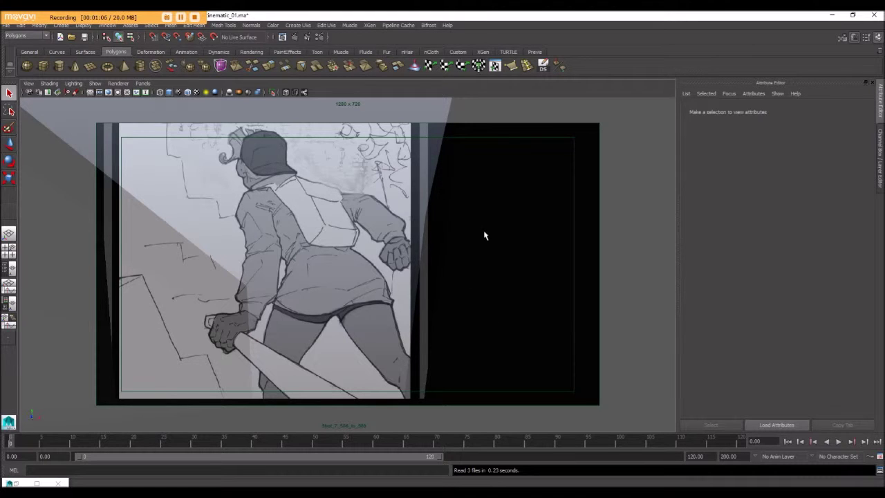
Compare the views of cameras shot1_0_133 and Shot_7_506_to_589, selecting the character's head mesh in the first one
left_click(142, 83)
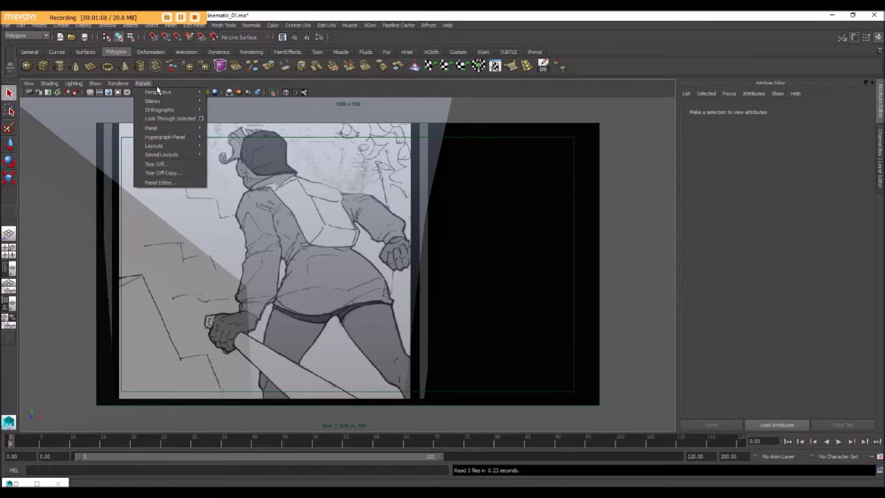
mouse_move(161, 94)
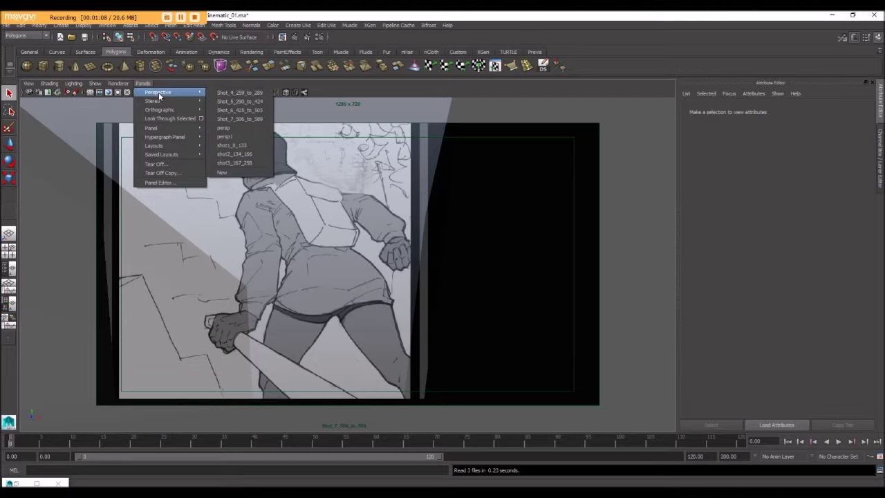
left_click(231, 145)
left_click(284, 227)
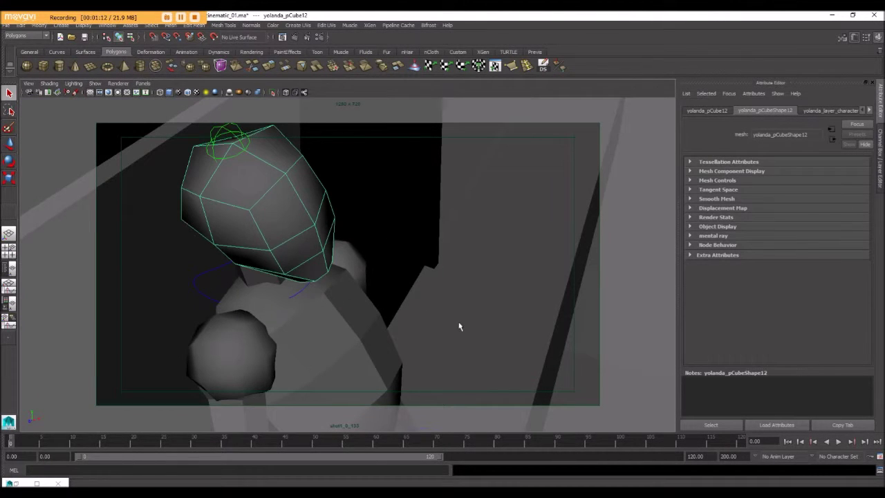
left_click(145, 83)
mouse_move(165, 93)
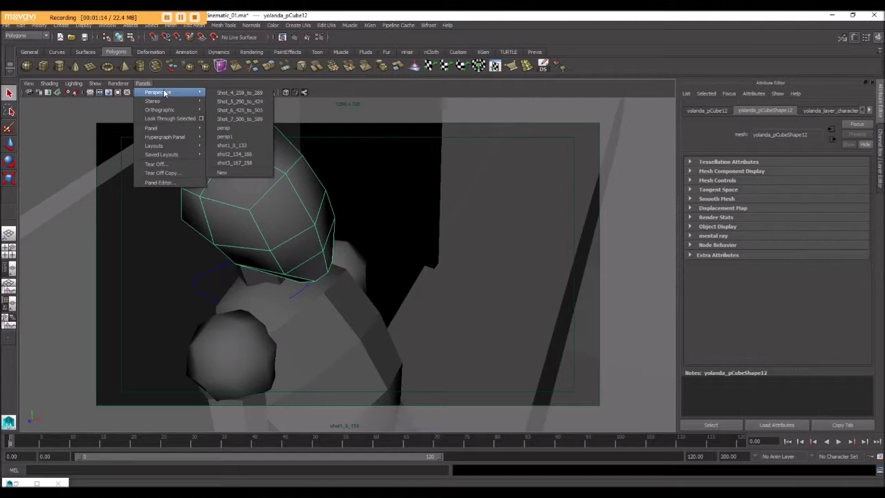
left_click(235, 118)
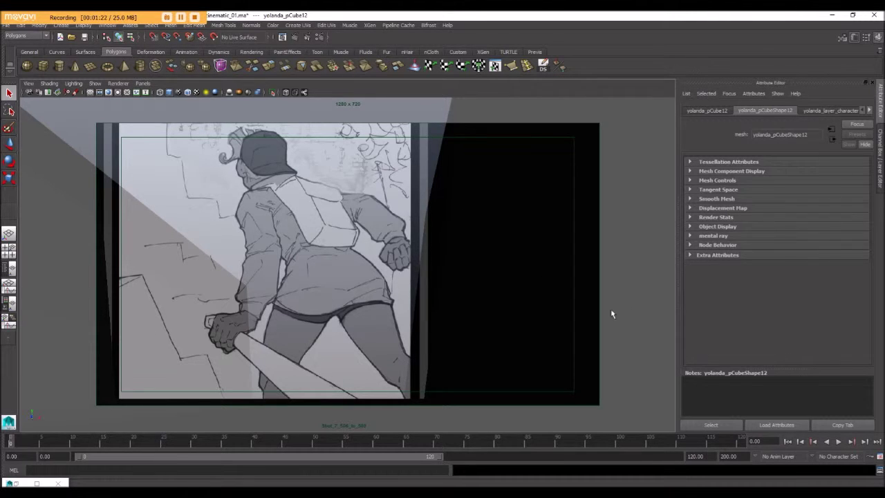
Set the viewport to look through the shot1_0_133 camera
left_click(141, 83)
mouse_move(181, 92)
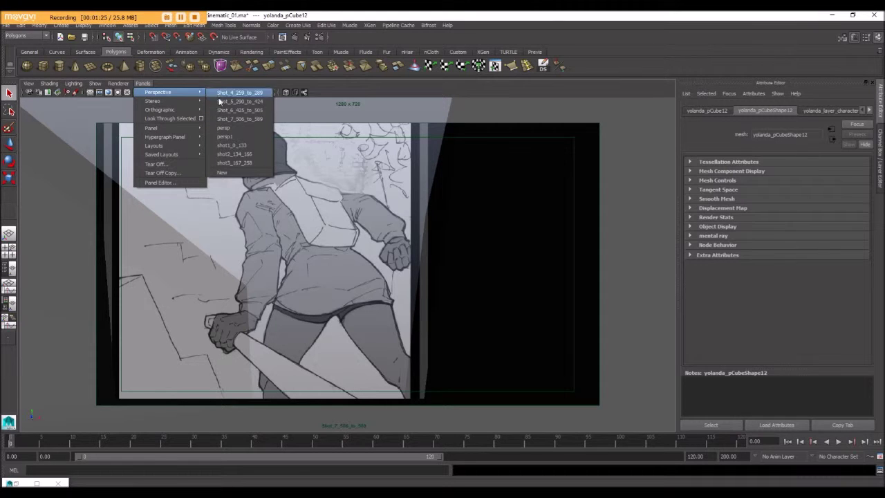
left_click(237, 148)
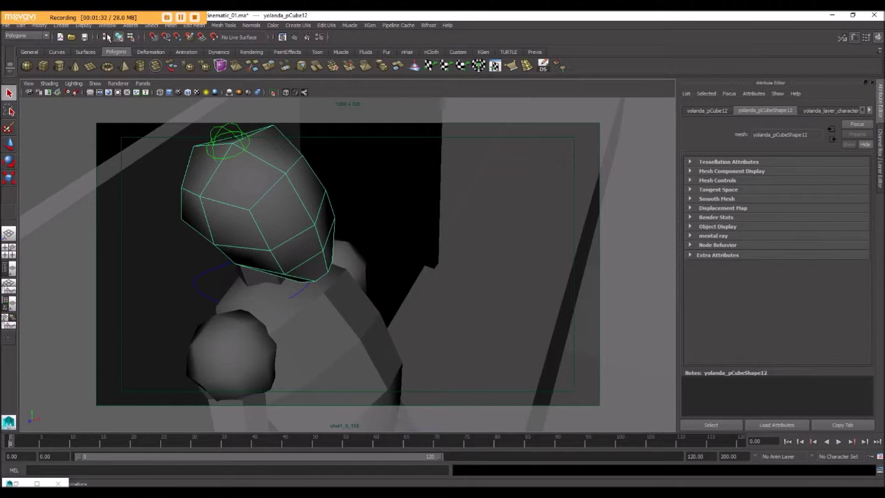
Open the Camera Sequencer and move and widen its window to span nearly the whole screen width
left_click(107, 24)
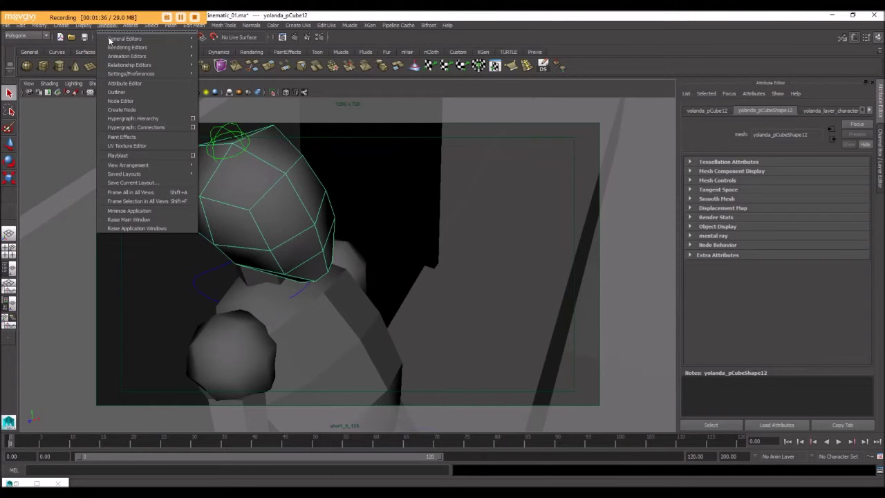
mouse_move(117, 57)
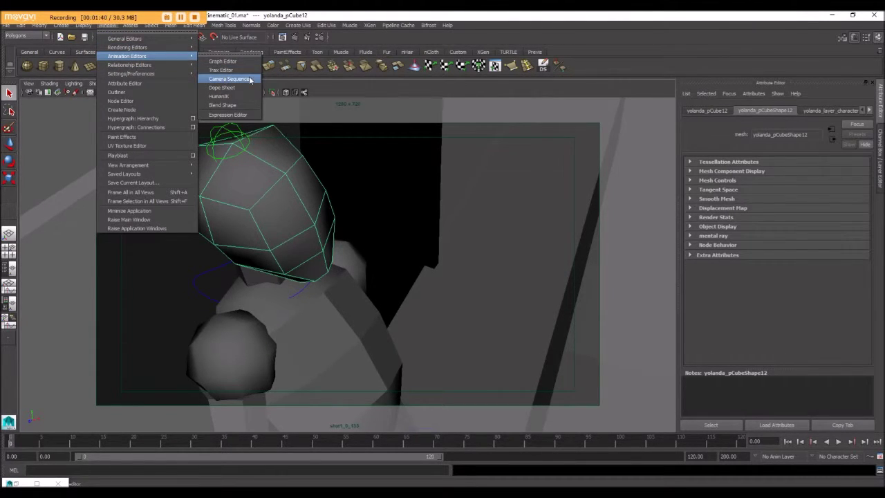
left_click(225, 78)
left_click_drag(341, 130, 346, 240)
left_click_drag(47, 329, 6, 329)
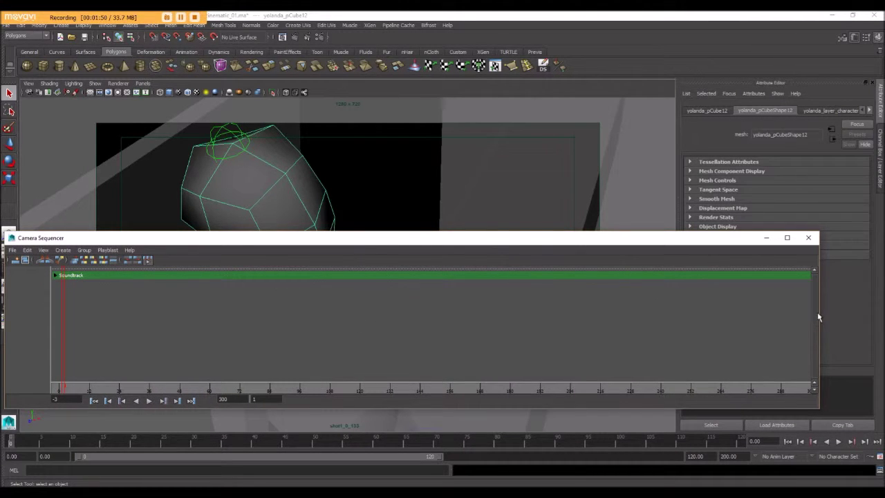
left_click_drag(821, 313, 875, 318)
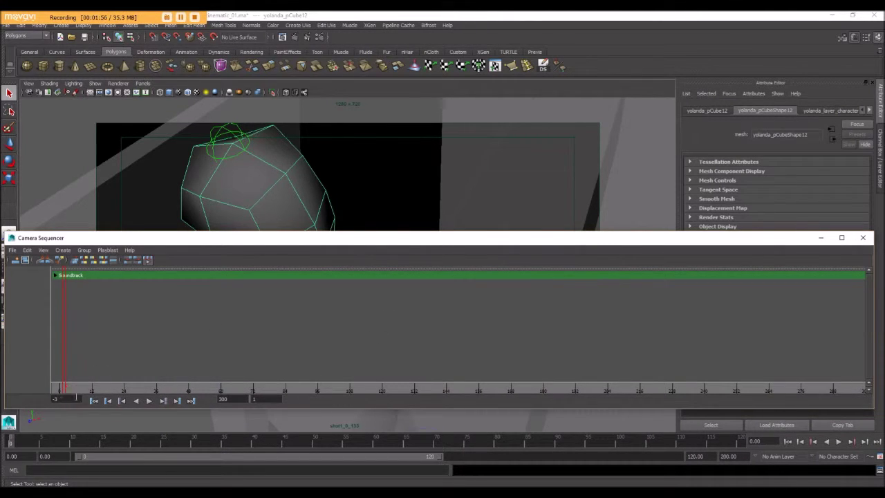
Set the start frame of the Camera Sequencer's range to 0
double_click(63, 399)
type("0")
key("Return")
type("-3")
key("Return")
left_click(8, 449)
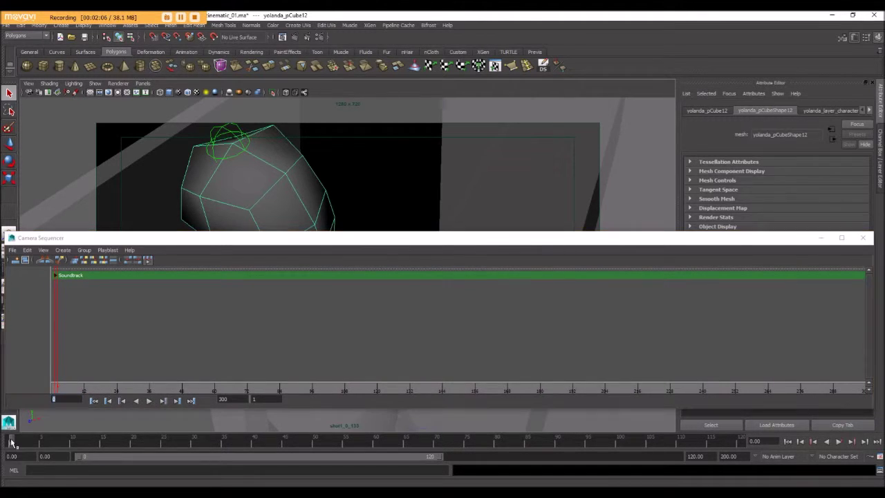
left_click(55, 398)
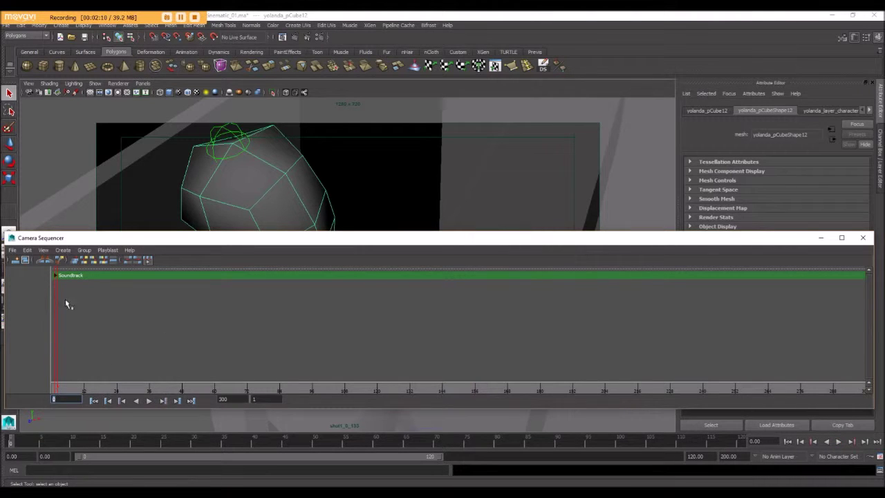
Check the Camera Sequencer's end frame and scrub its time marker back and forth through the sequence
left_click(236, 399)
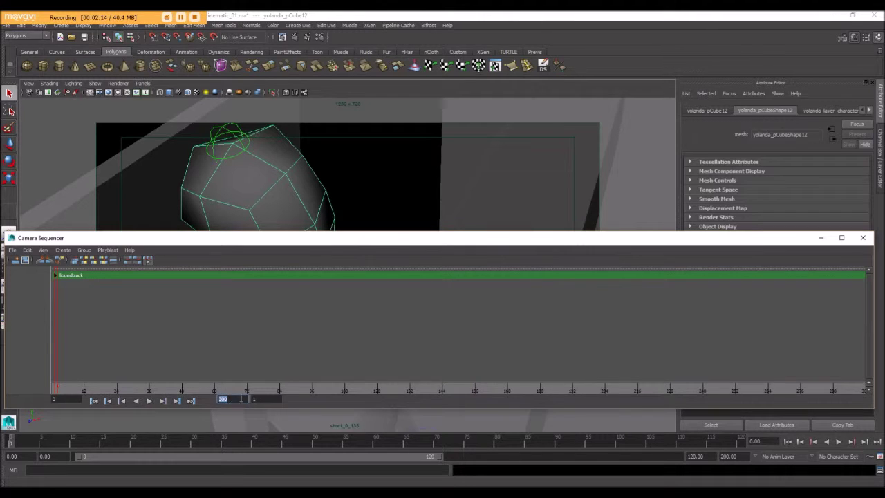
left_click(230, 399)
left_click_drag(63, 389, 151, 379)
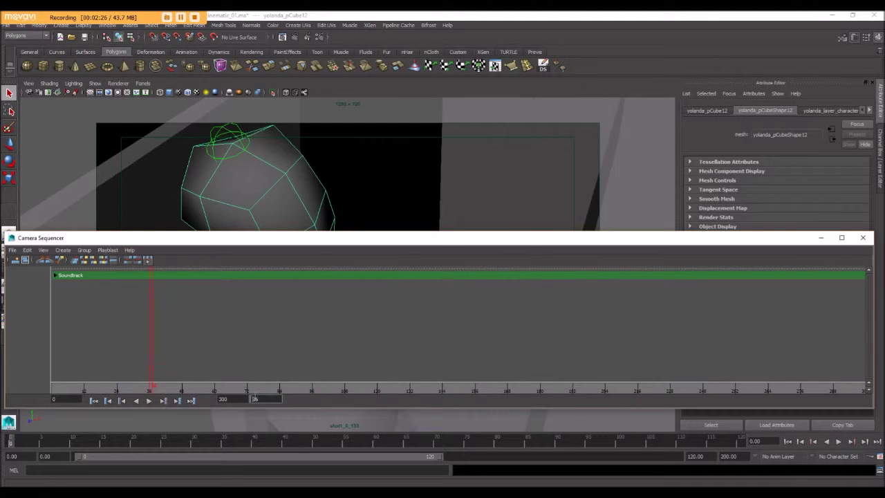
key("alt+v")
left_click_drag(272, 399, 361, 399)
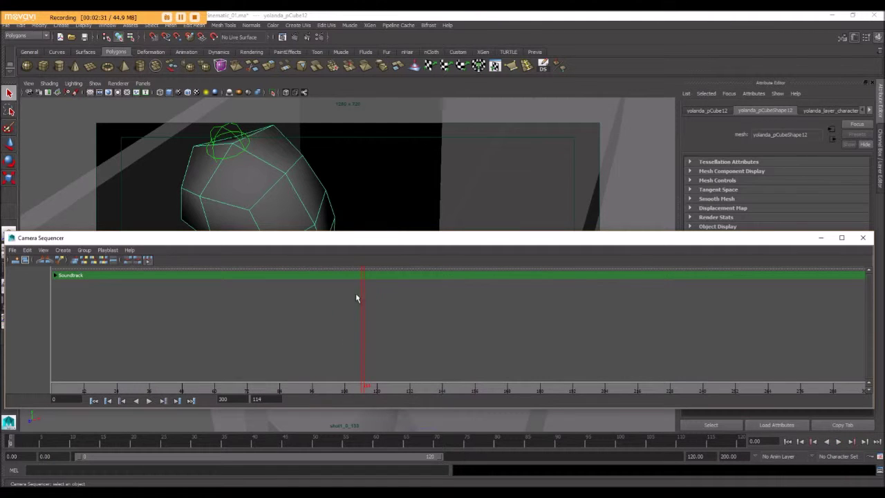
left_click_drag(363, 385, 572, 385)
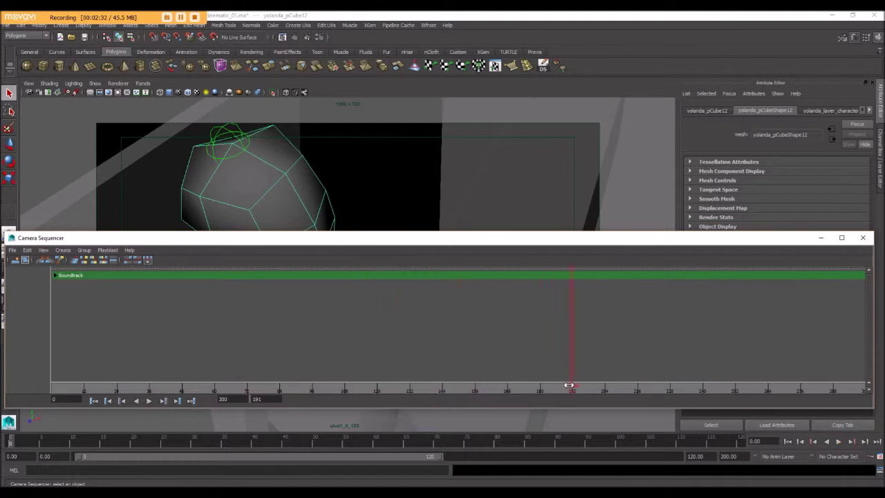
double_click(257, 399)
left_click_drag(575, 386, 322, 386)
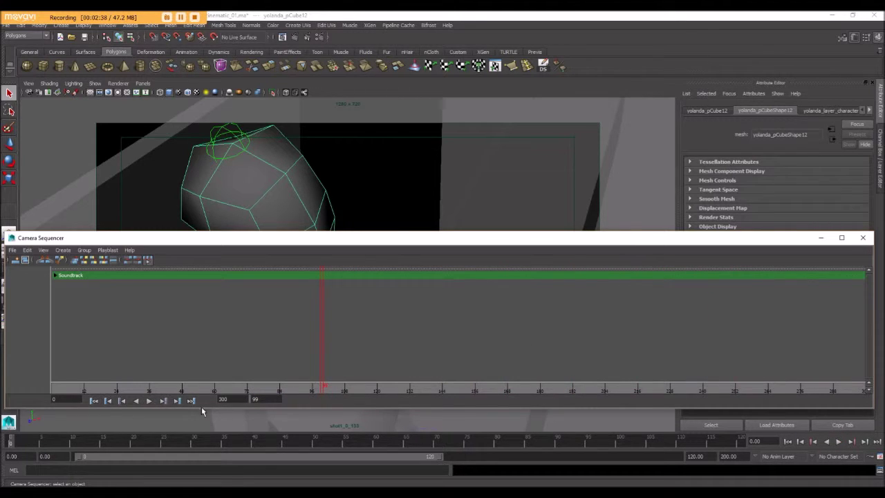
Set the Camera Sequencer's current frame to 0
left_click(266, 398)
type("0")
key("Return")
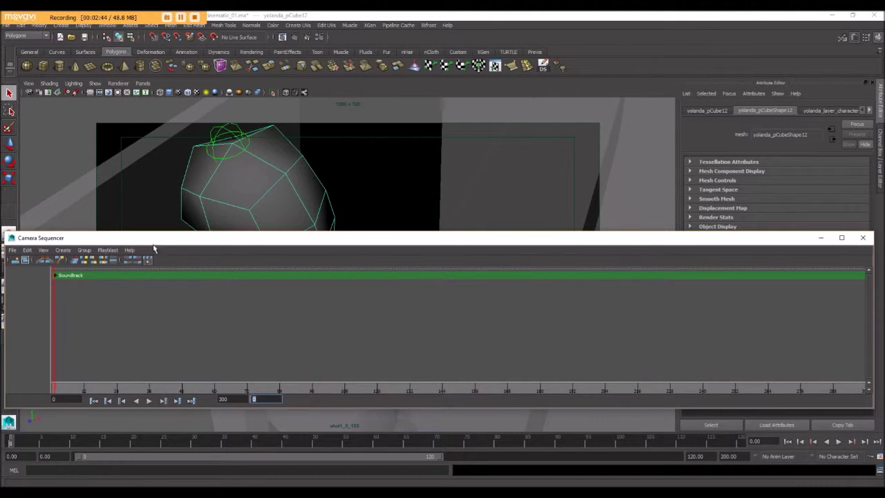
Create a shot at frame 0 in the Camera Sequencer from the current shot1_0_133 camera
left_click_drag(192, 239, 221, 195)
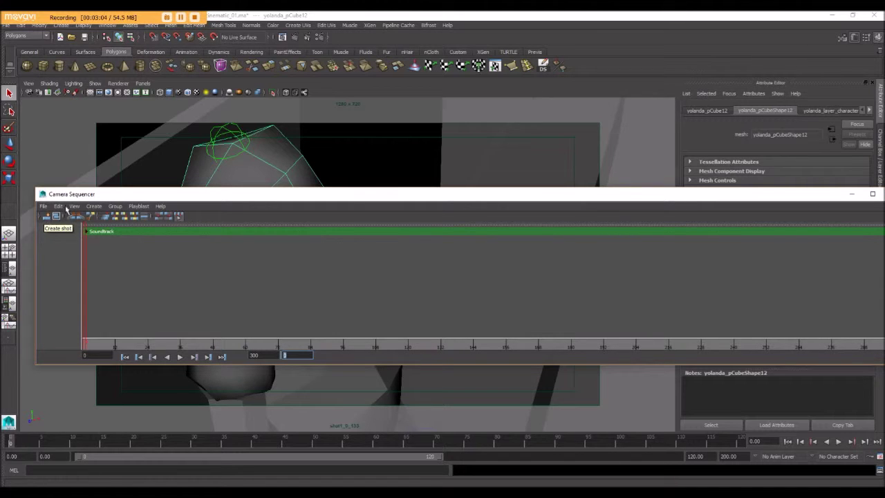
left_click(93, 206)
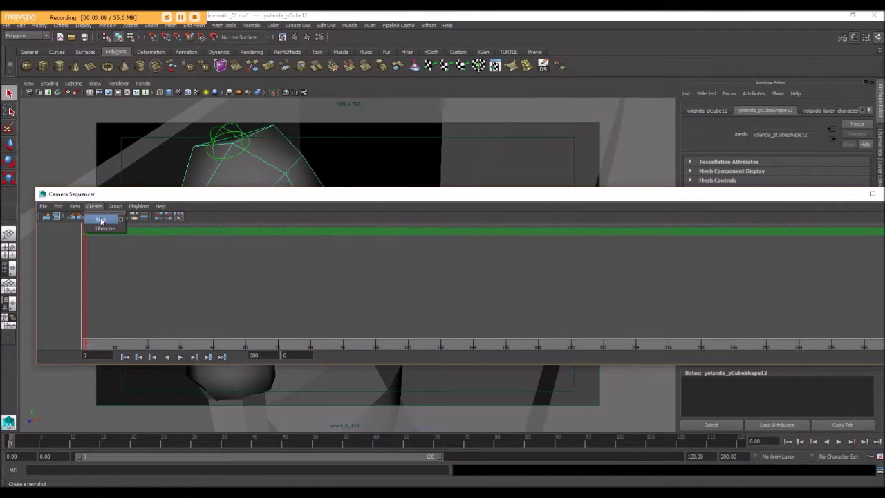
left_click(100, 219)
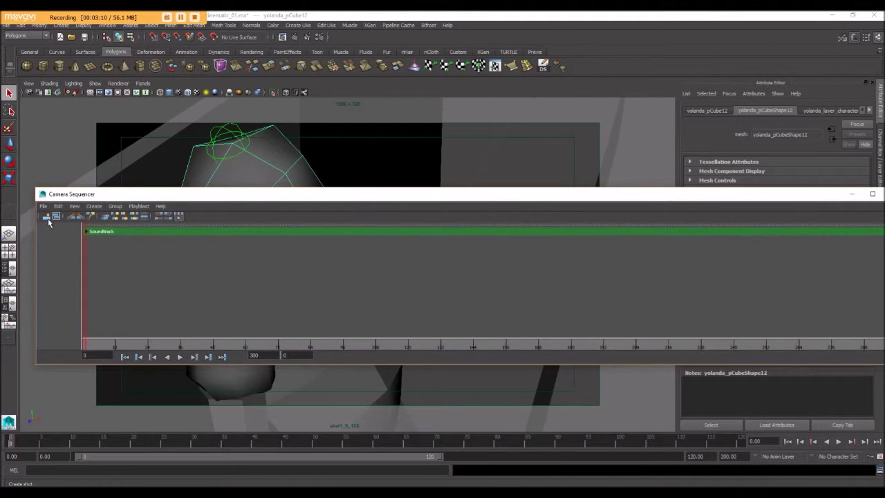
left_click(47, 218)
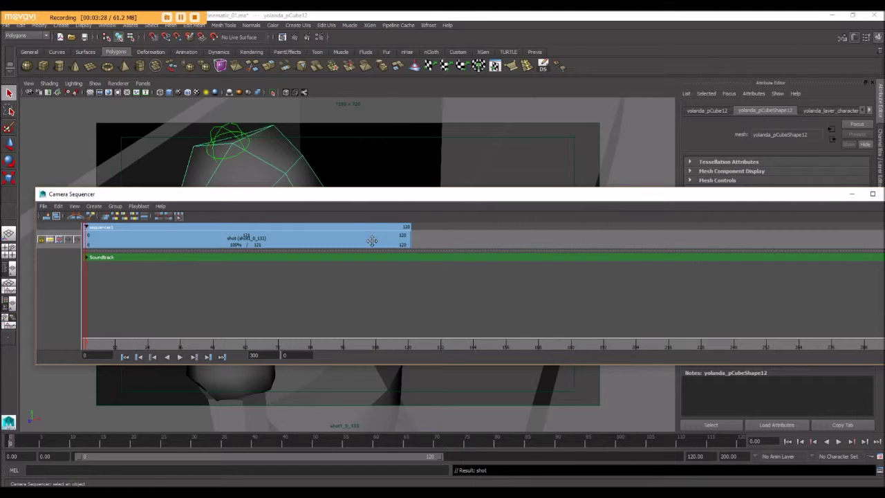
Rename the new shot clip to shot1 and set its end frame to 133
left_click(234, 238)
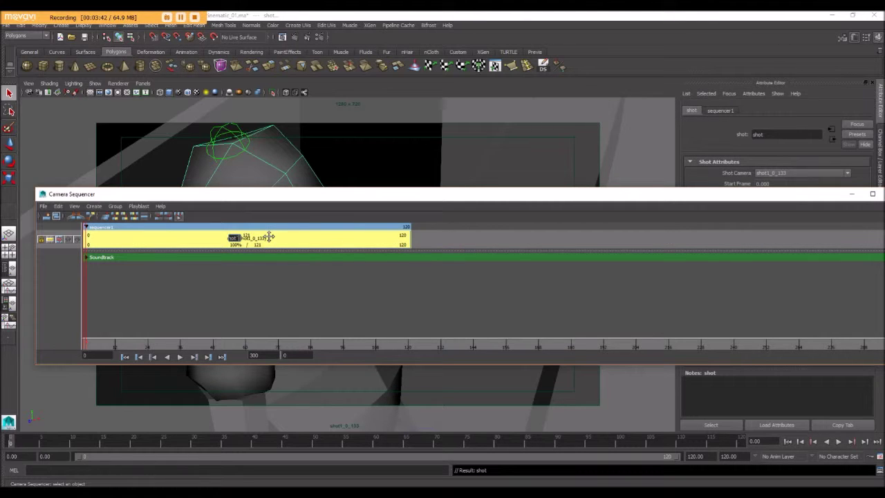
key("Return")
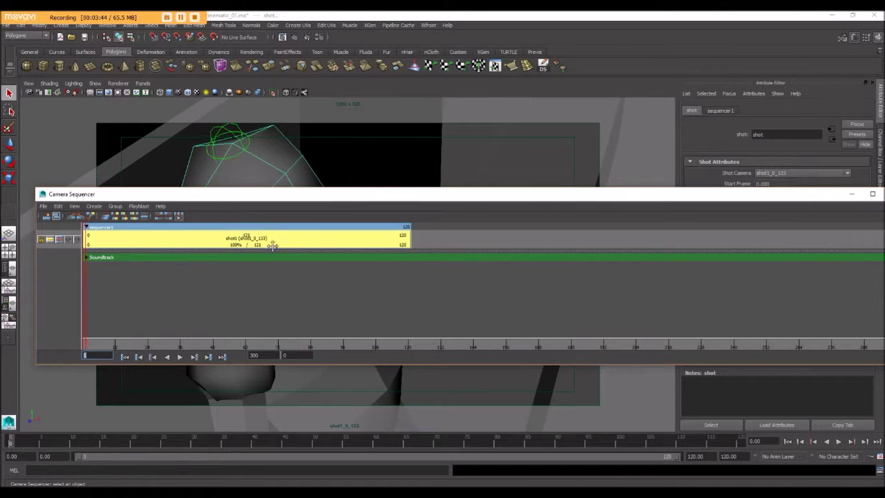
left_click(401, 237)
key("Return")
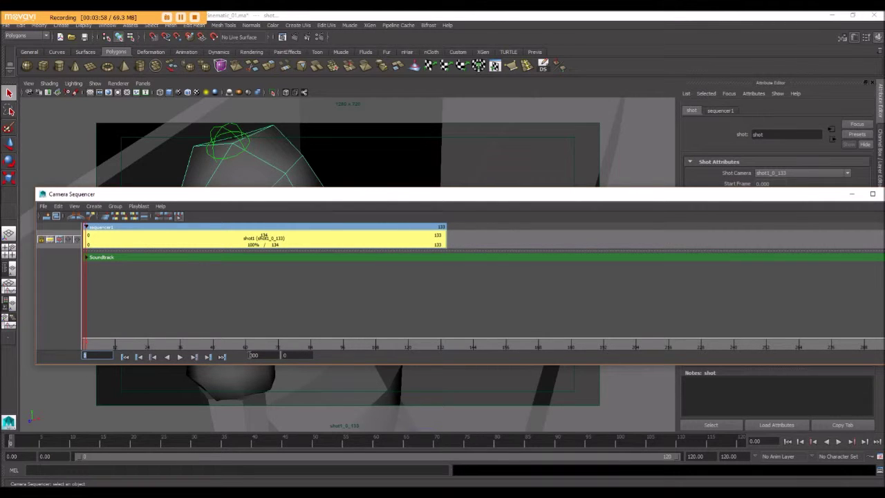
Move the sequencer's time marker to frame 133 and look through the shot2_134_166 camera in the viewport, repositioning the sequencer window
left_click_drag(86, 346, 442, 345)
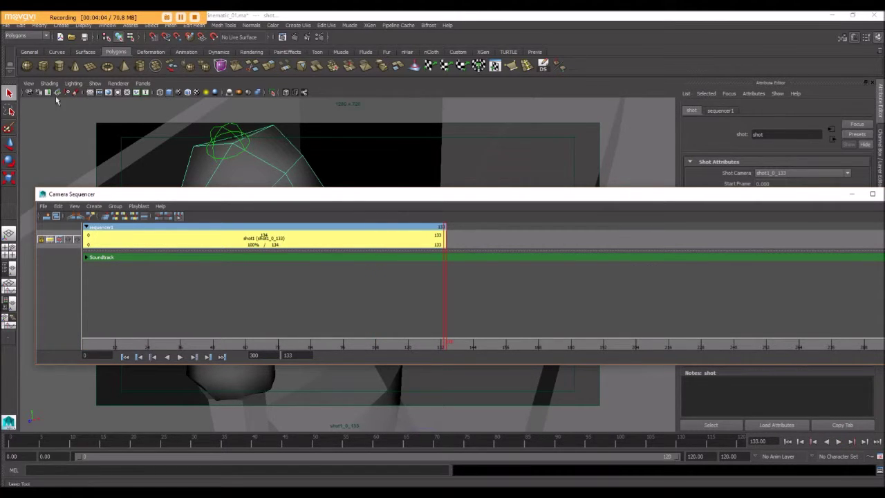
left_click(144, 83)
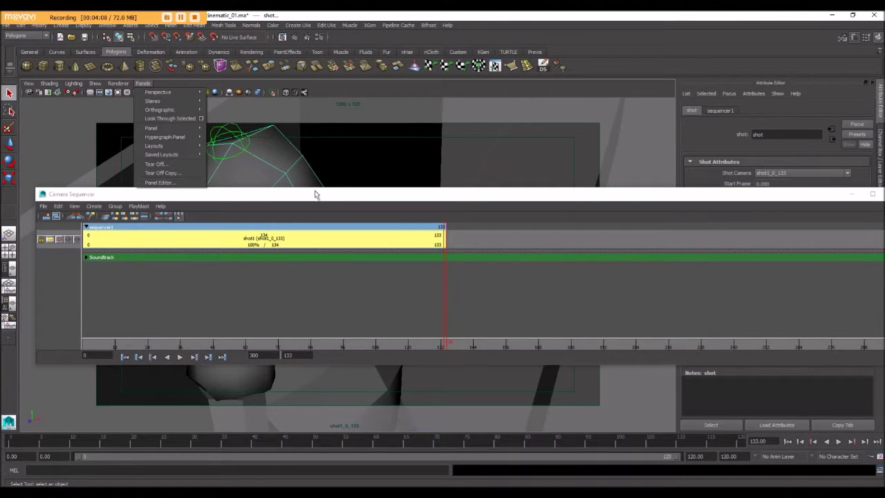
left_click(289, 209)
left_click_drag(261, 197, 225, 238)
left_click(144, 83)
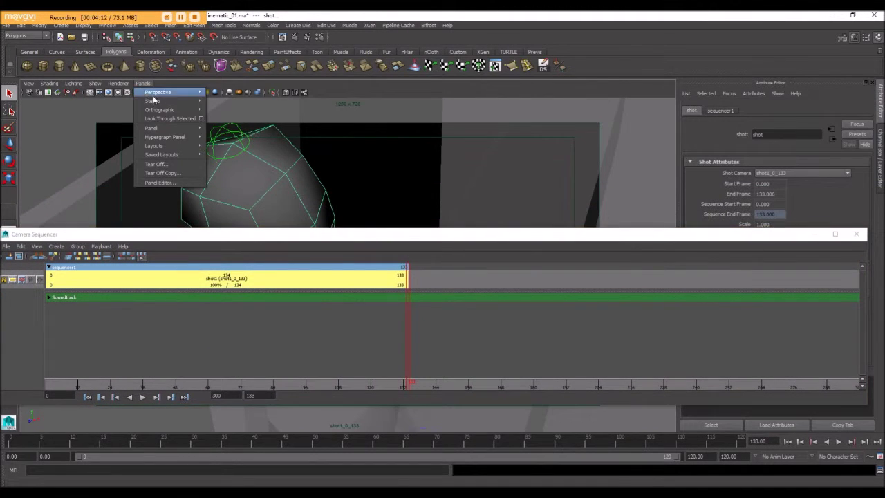
mouse_move(159, 93)
left_click(242, 154)
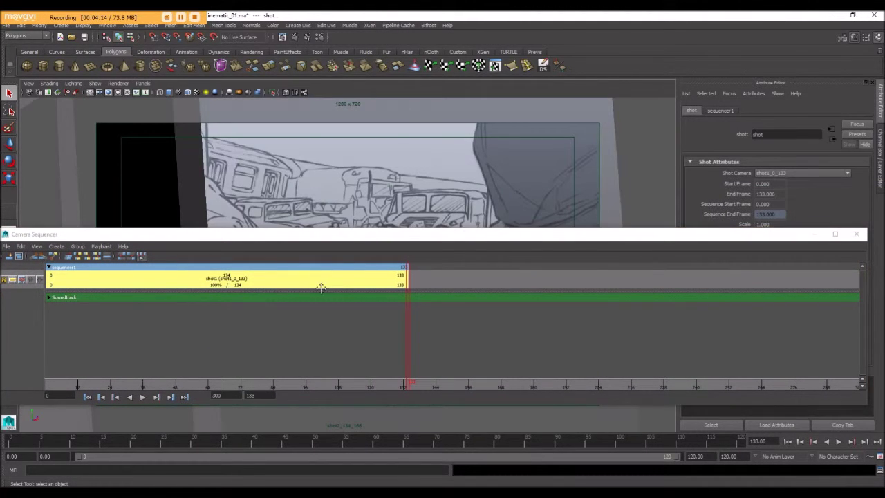
left_click_drag(347, 235, 367, 155)
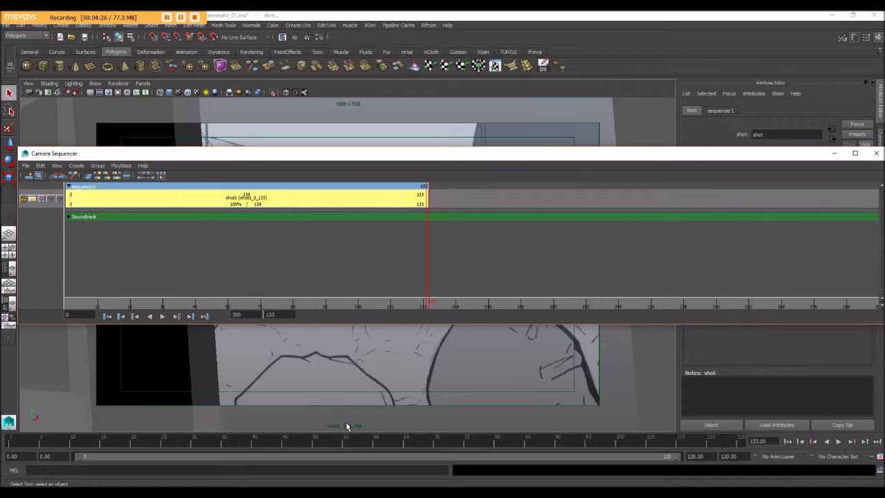
Set the Camera Sequencer's current frame to 134
double_click(284, 313)
type("134")
key("Return")
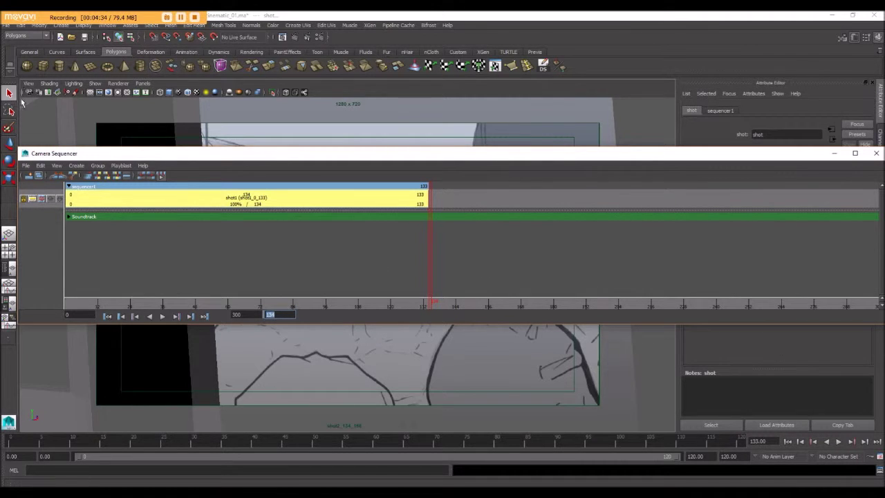
Create a new shot directly after shot1 and scrub the time marker across it
left_click(74, 166)
left_click(82, 179)
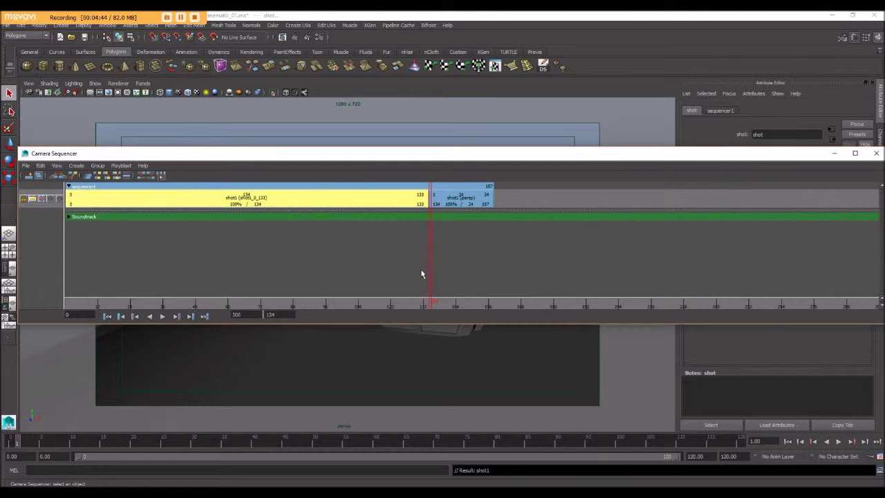
left_click_drag(427, 262, 469, 188)
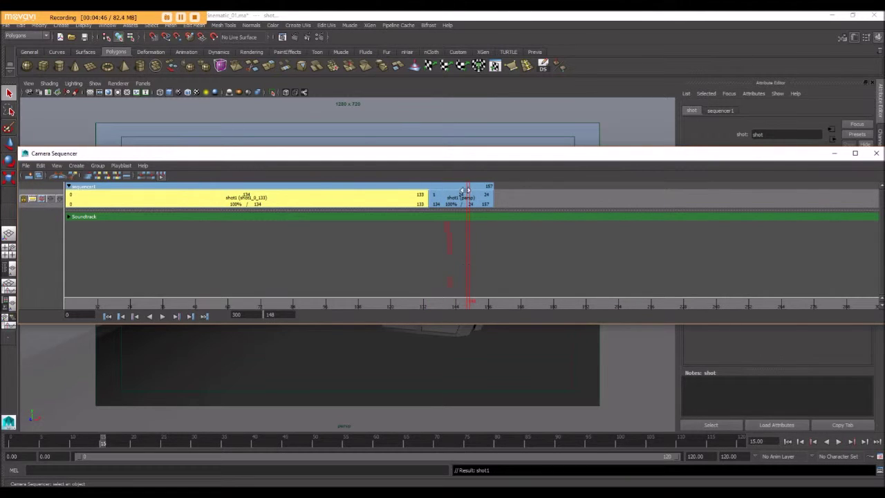
Delete the persp camera's shot clip that follows shot1
left_click(446, 197)
right_click(443, 201)
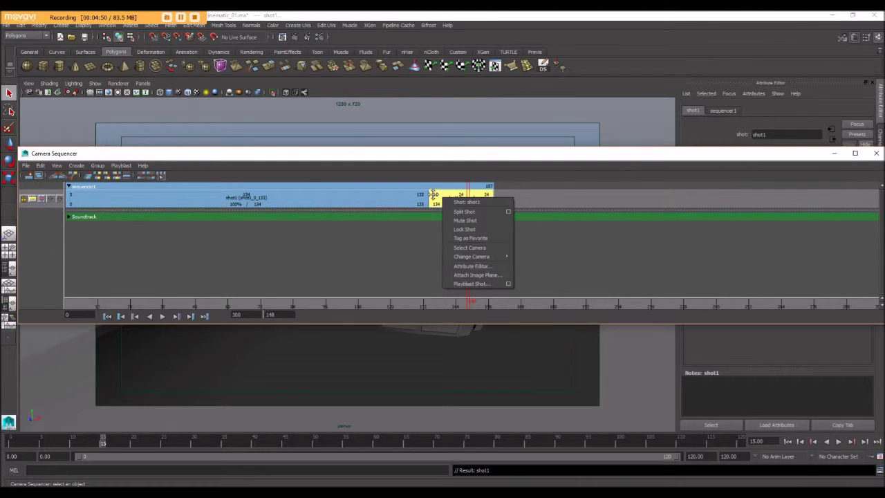
left_click(434, 196)
key("Delete")
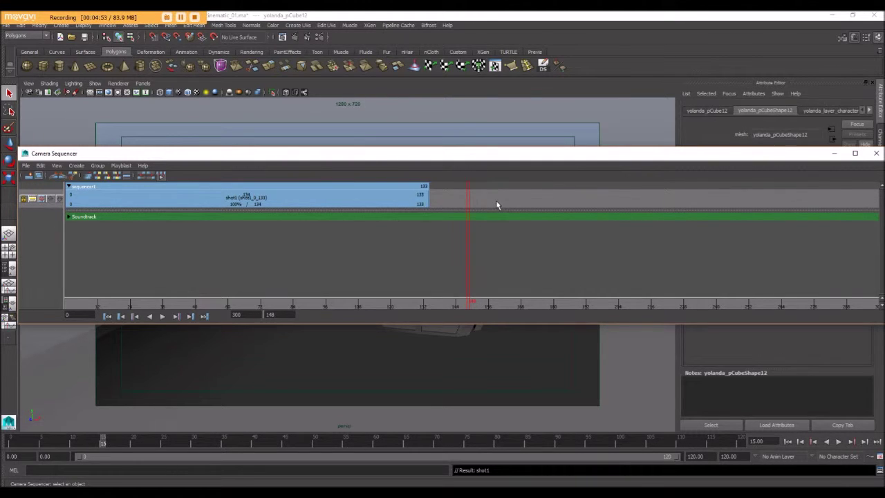
Return the sequencer's current frame to 134 and look through the shot2_134_166 camera in the viewport
double_click(279, 315)
type("134")
key("Return")
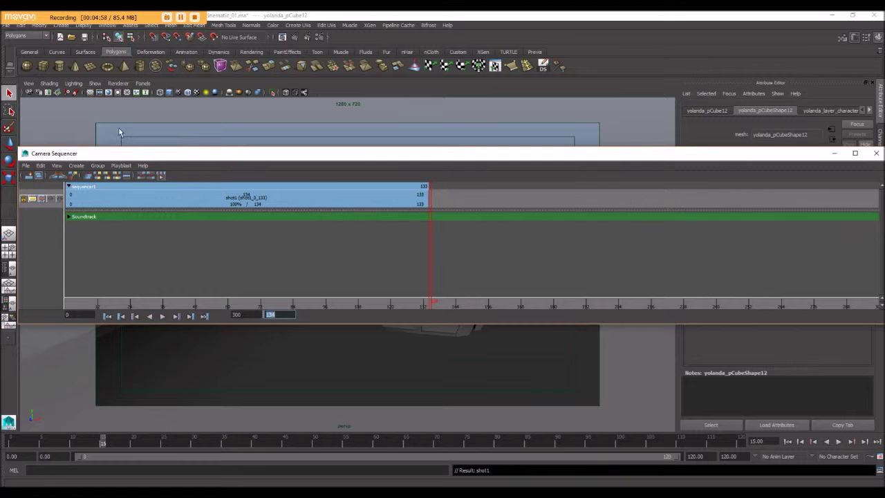
left_click(143, 84)
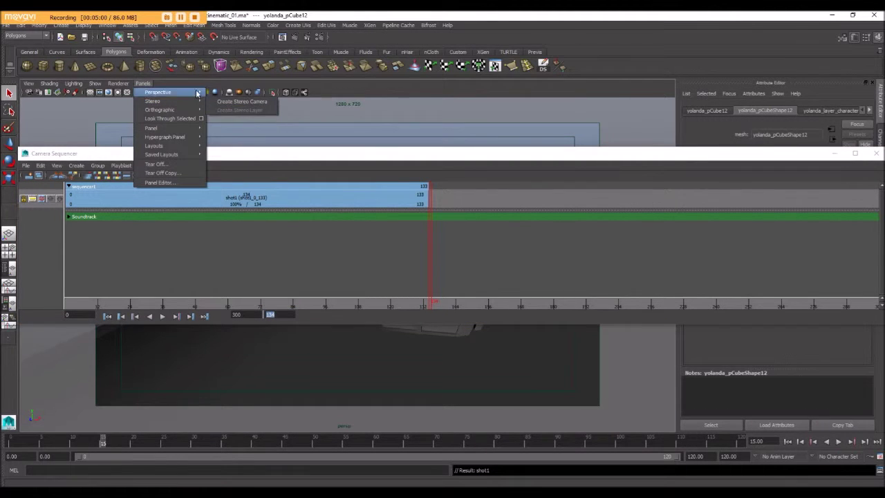
mouse_move(182, 91)
left_click(247, 156)
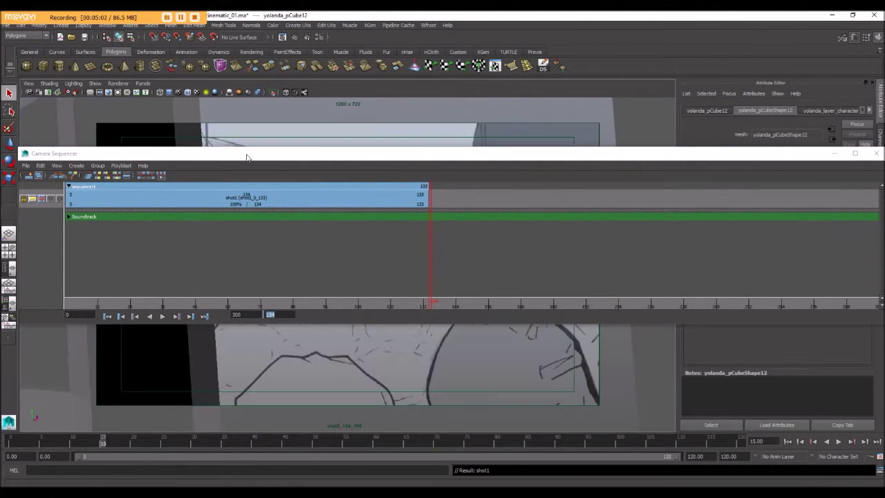
Create a shot from the shot2_134_166 camera at sequence frame 134
left_click(76, 166)
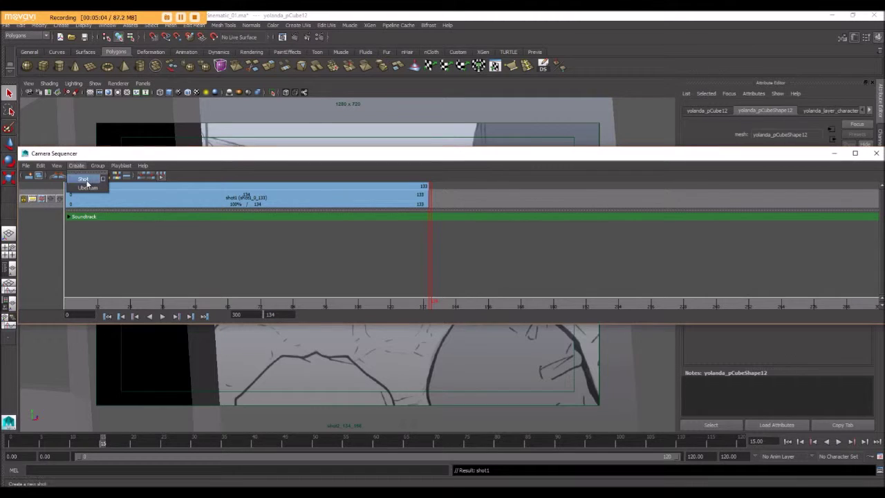
left_click(67, 156)
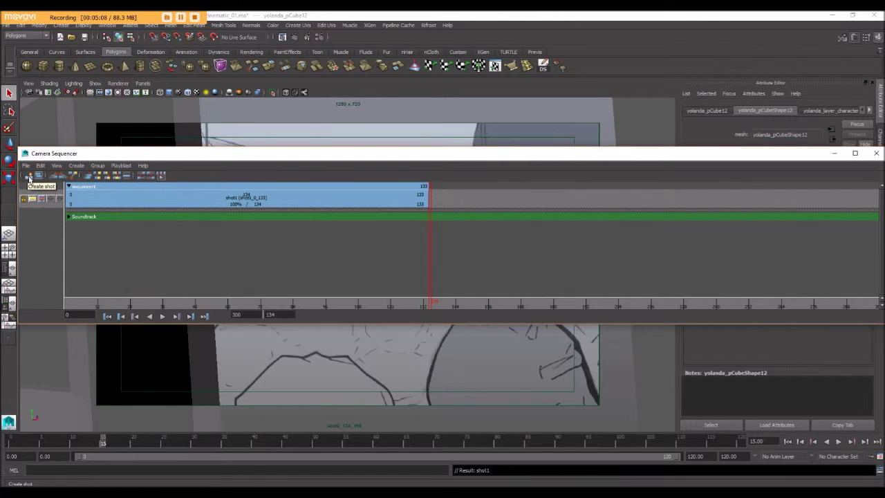
left_click(29, 177)
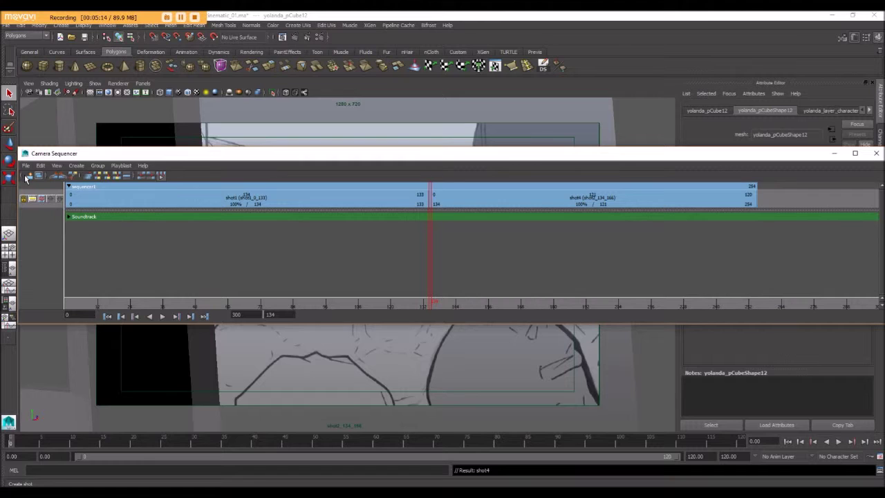
left_click(76, 165)
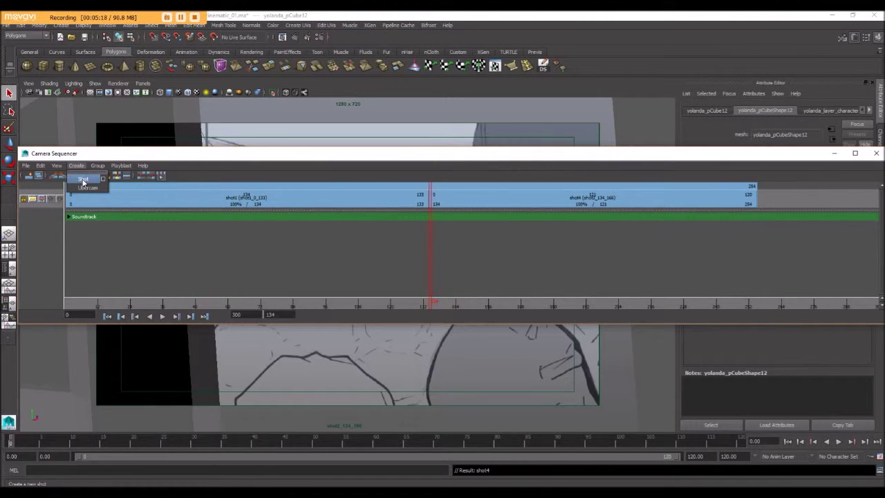
left_click(85, 157)
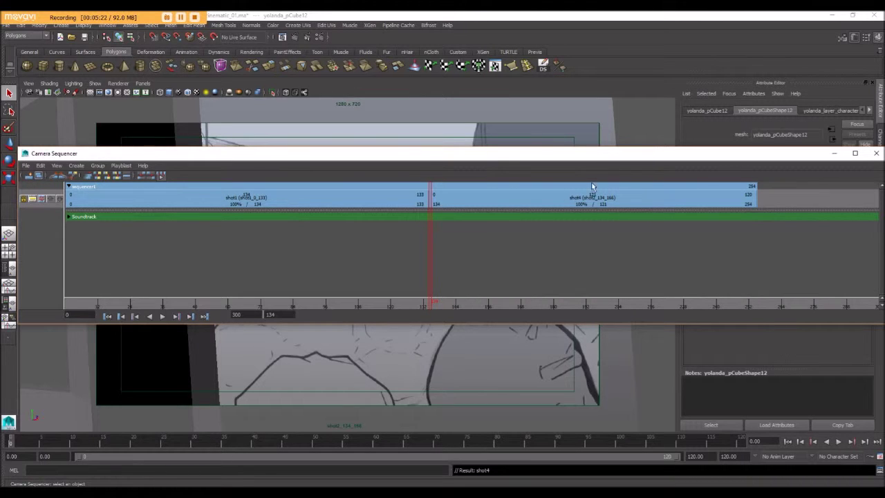
left_click(74, 168)
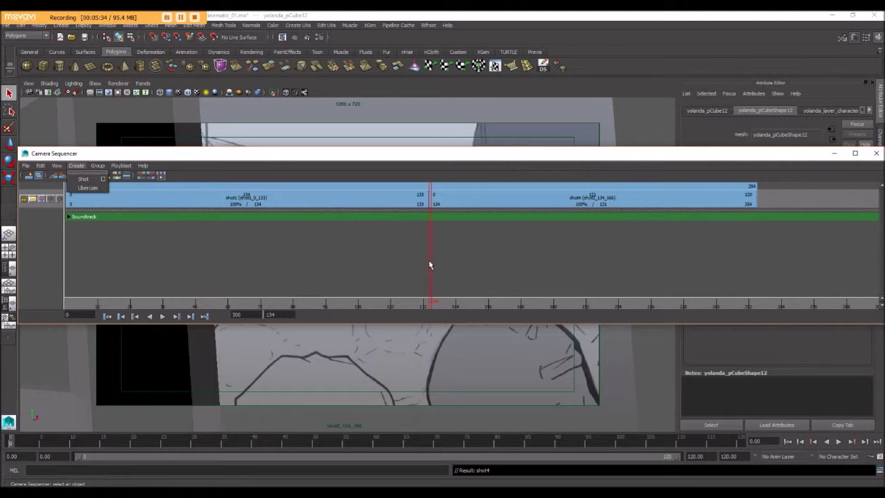
Scrub the time marker into the new shot2_134_166 camera clip and rename the clip to shot2
left_click_drag(429, 249, 559, 262)
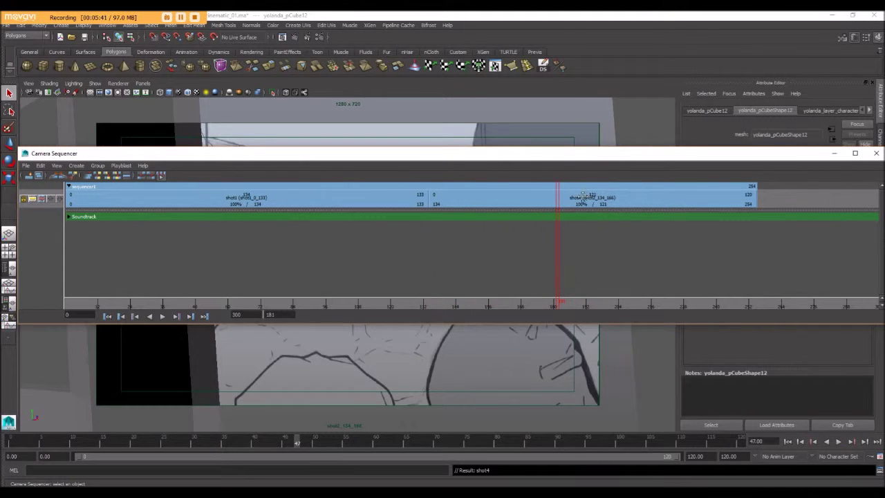
double_click(582, 196)
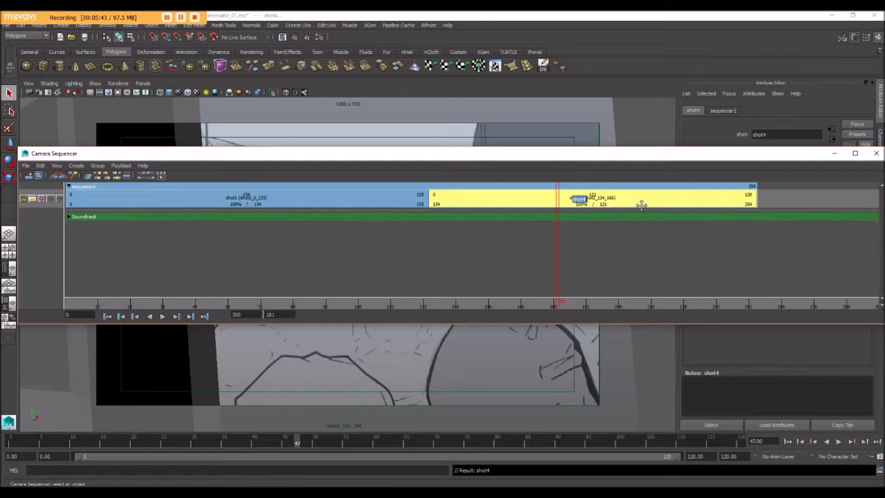
key("BackSpace")
type("shot2")
key("Return")
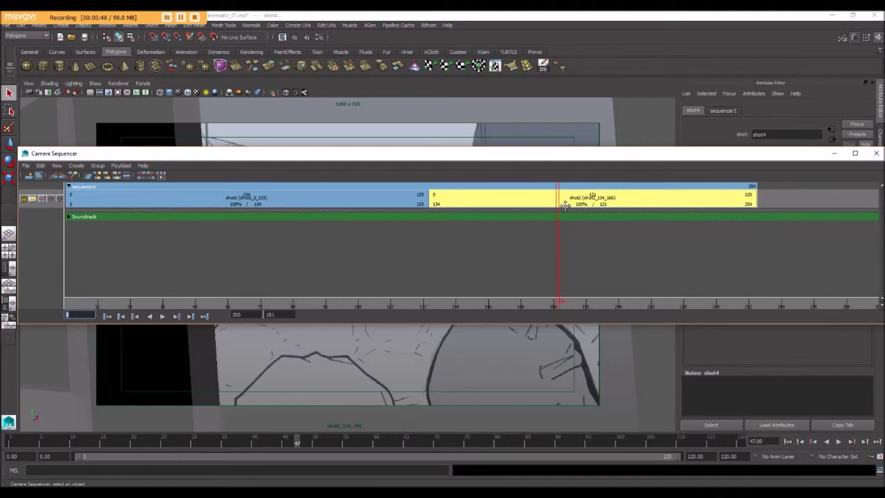
Set both the end frame and the sequence end frame of shot2 to 166
double_click(751, 194)
key("Return")
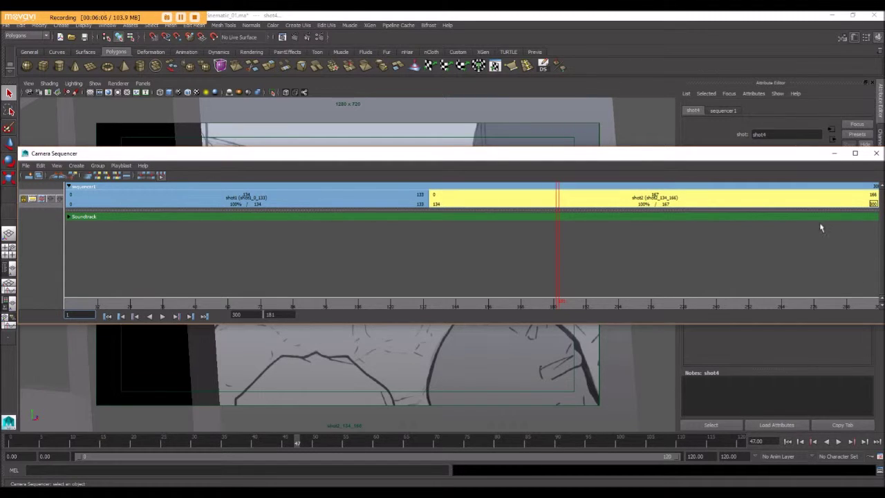
left_click(874, 205)
left_click(870, 206)
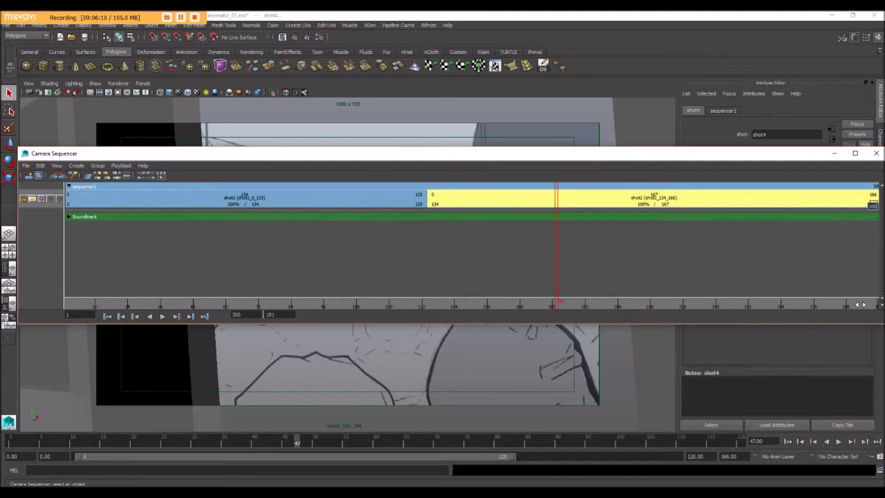
Select the shot2 clip and move the sequencer's time marker to frame 167, just past the clip's end
left_click(558, 273)
left_click_drag(559, 271, 493, 270)
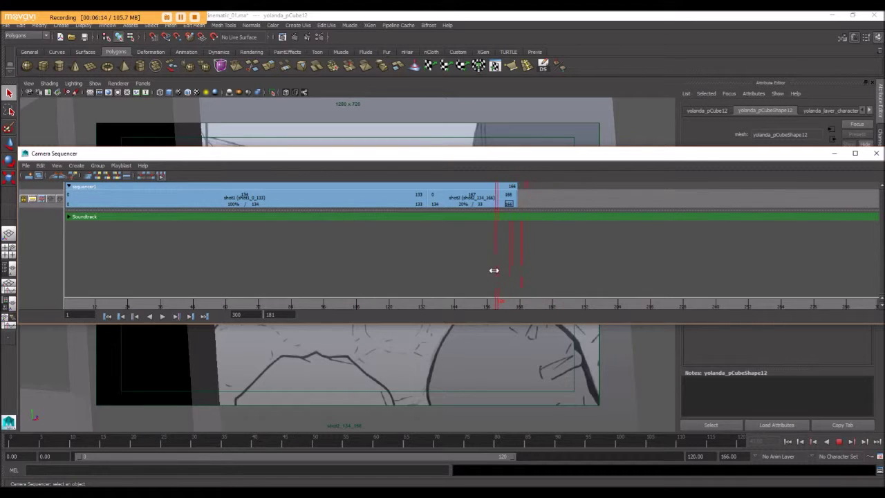
left_click(508, 201)
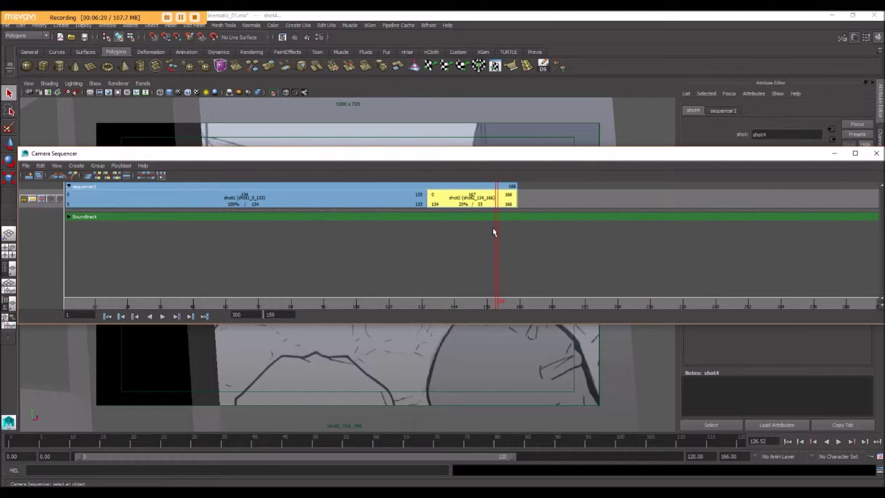
mouse_move(493, 225)
middle_mouse_down()
mouse_move(516, 229)
mouse_move(506, 230)
middle_mouse_up()
mouse_move(513, 227)
middle_mouse_down()
mouse_move(505, 224)
mouse_move(517, 237)
middle_mouse_up()
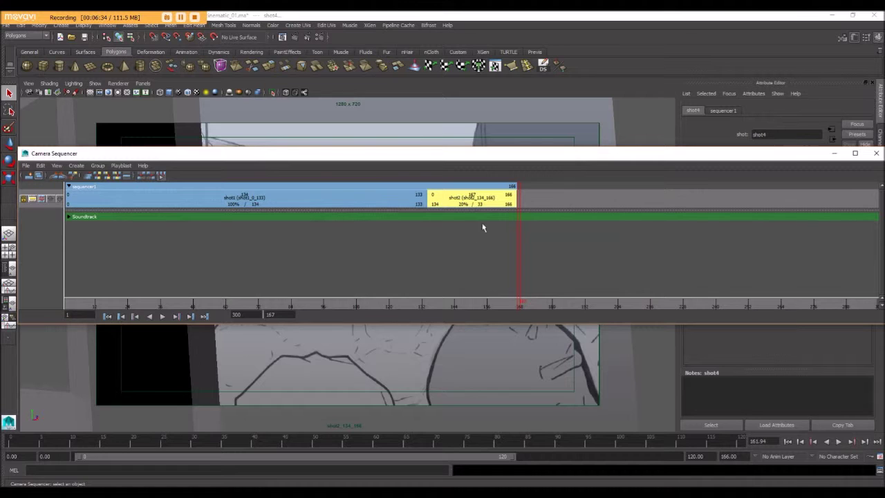
Look through the shot3_167_258 camera and create a shot from it at sequence frame 167
left_click(143, 83)
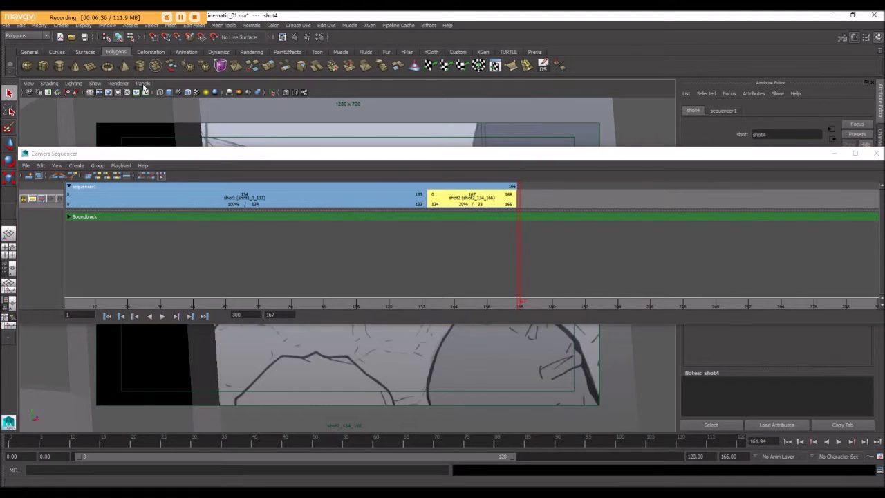
mouse_move(145, 92)
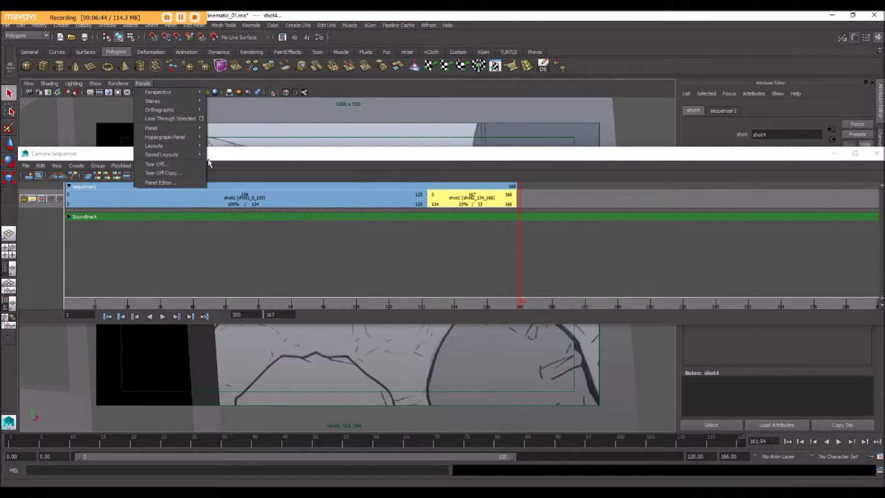
mouse_move(182, 93)
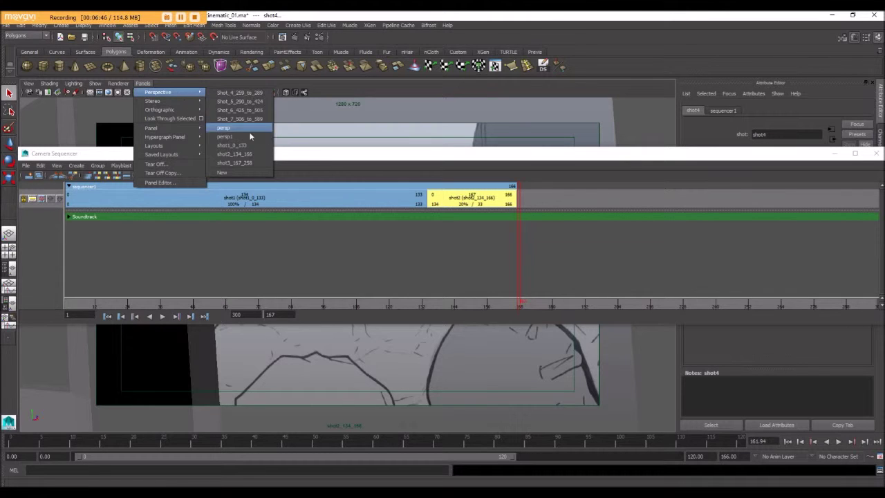
left_click(239, 166)
left_click_drag(375, 396, 381, 160)
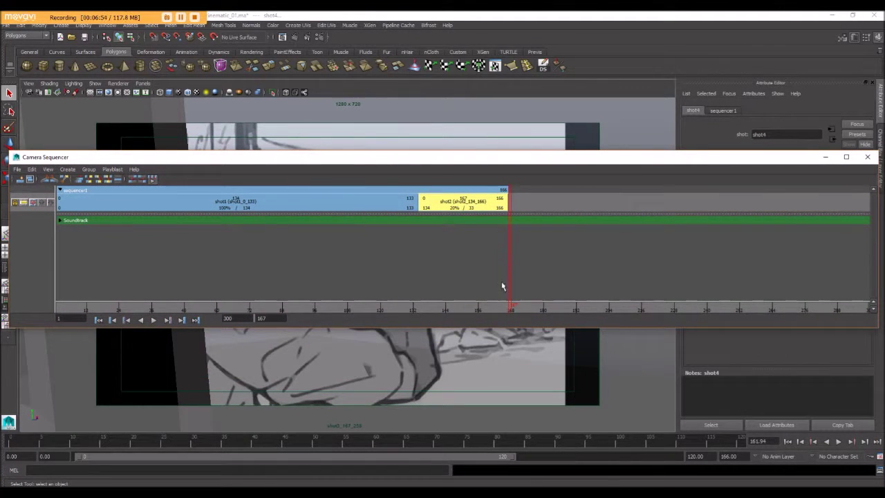
left_click(275, 318)
key("Return")
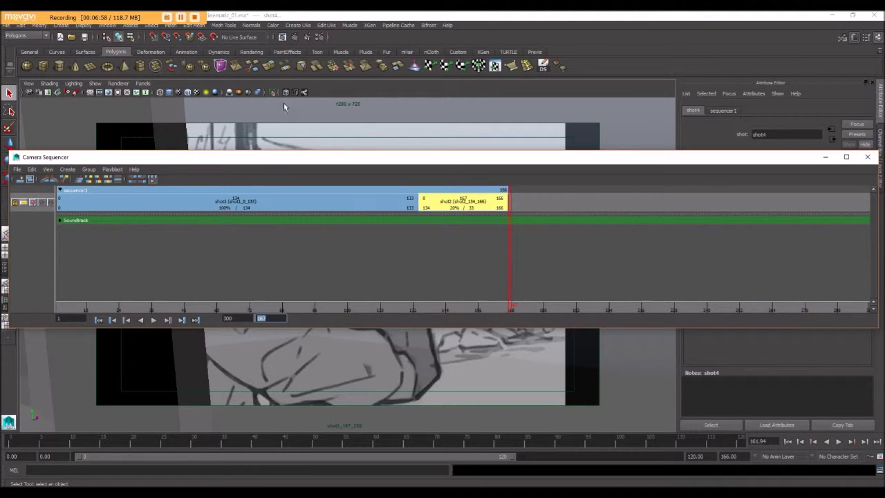
left_click(20, 180)
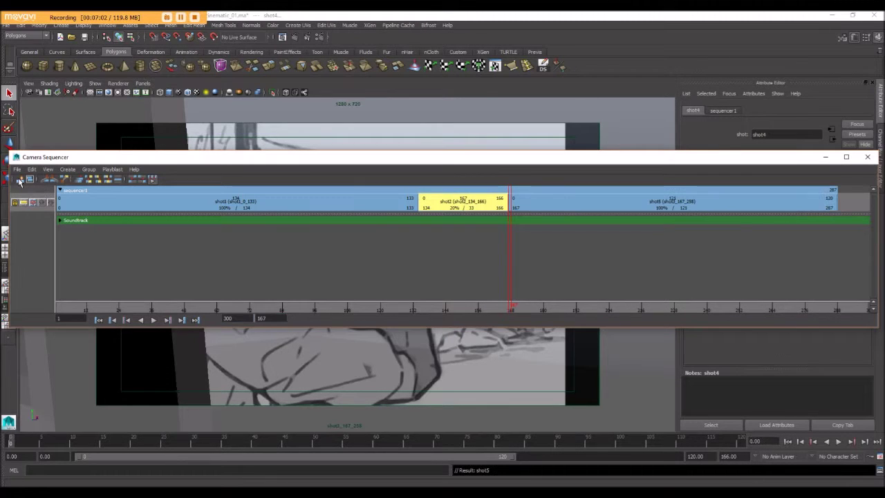
Rename the new shot3_167_258 camera clip to shot3 and set its end frame to 258
left_click(517, 270)
double_click(659, 200)
type("shot3")
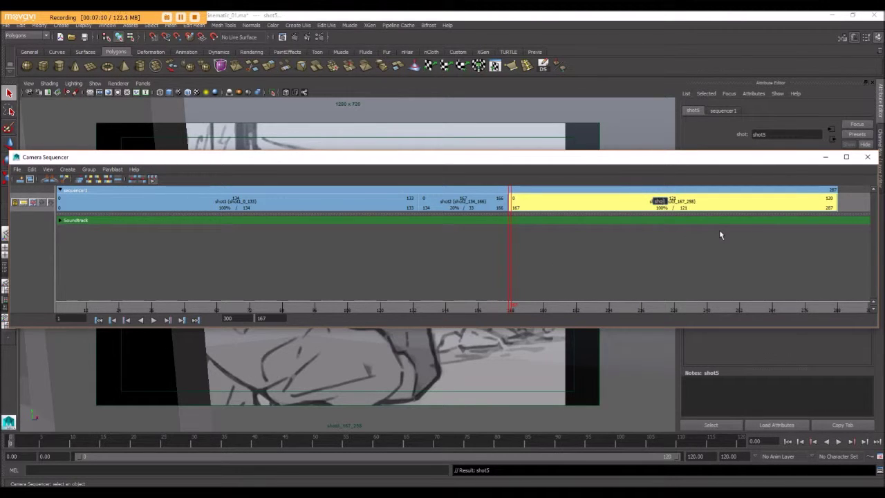
key("Return")
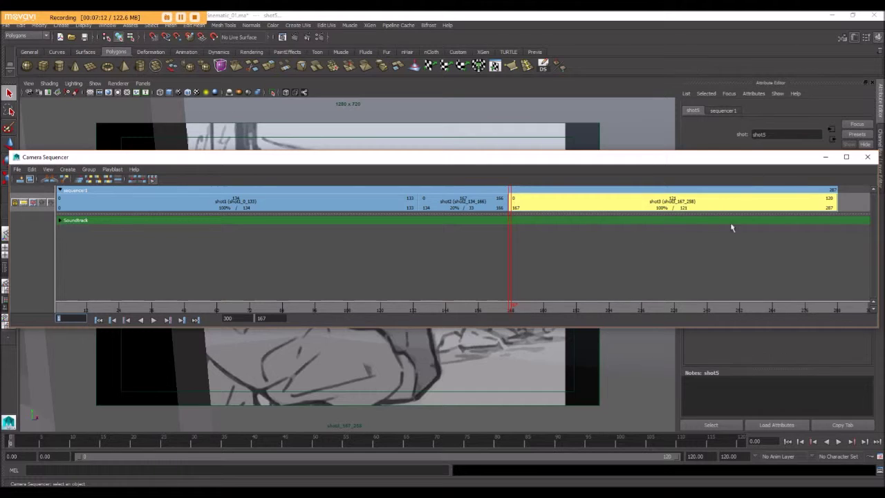
double_click(830, 198)
type("258")
key("Return")
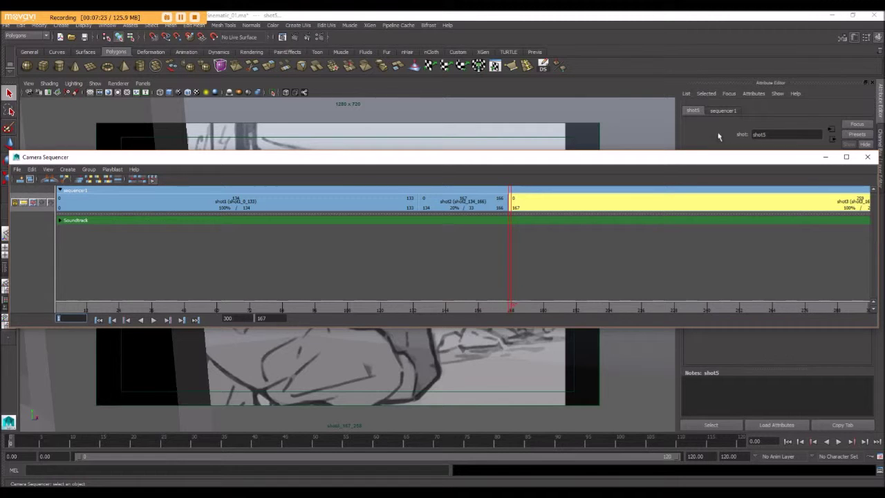
Extend the Camera Sequencer's visible time range to end at frame 600
left_click_drag(699, 160, 605, 166)
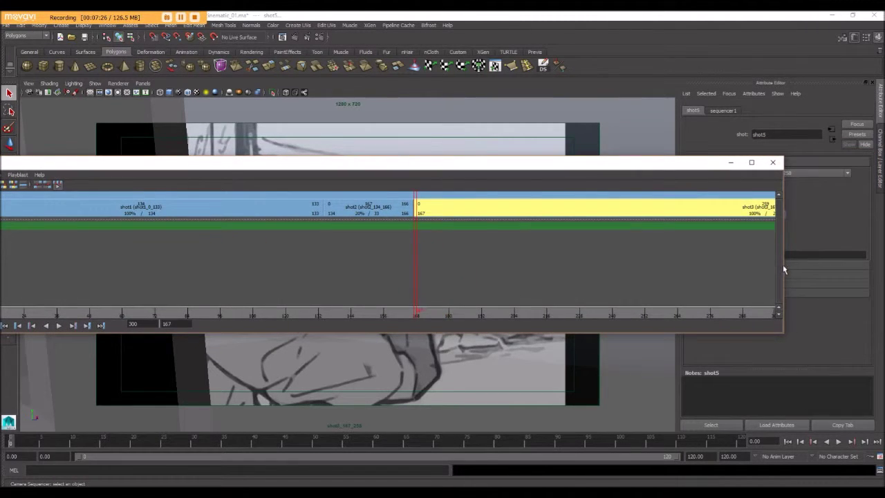
left_click_drag(783, 266, 843, 268)
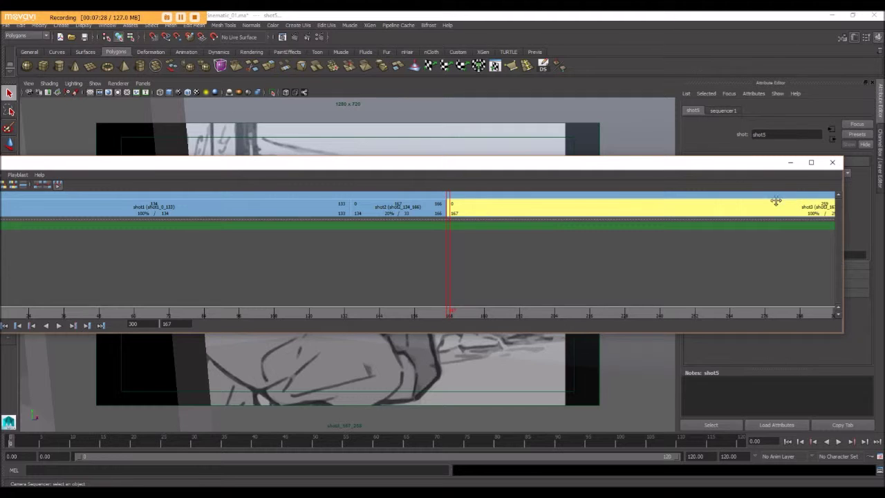
left_click_drag(746, 166, 826, 157)
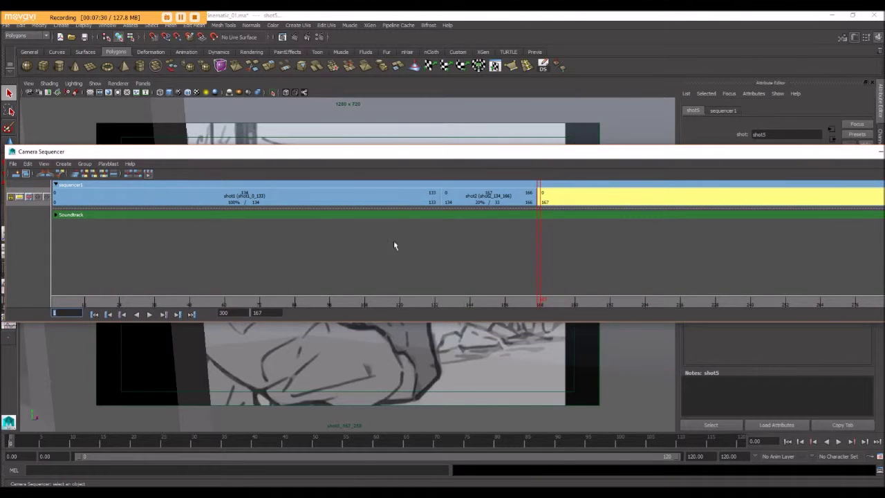
left_click_drag(389, 147, 333, 150)
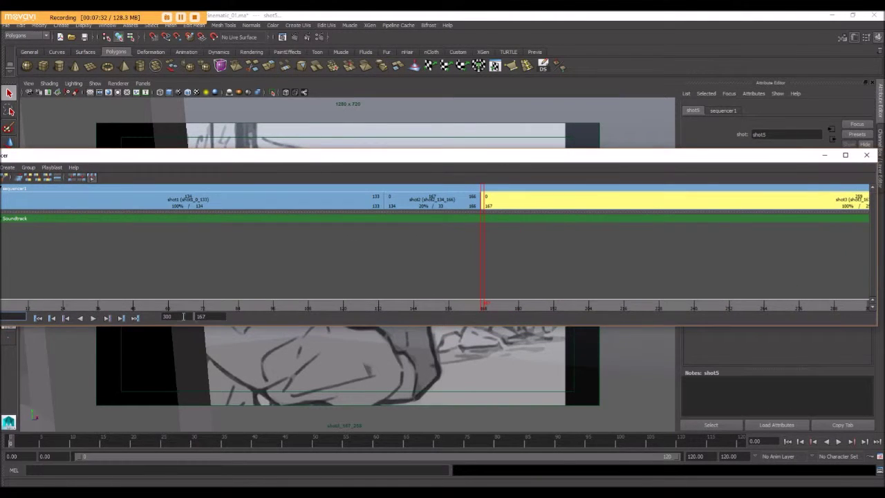
double_click(179, 317)
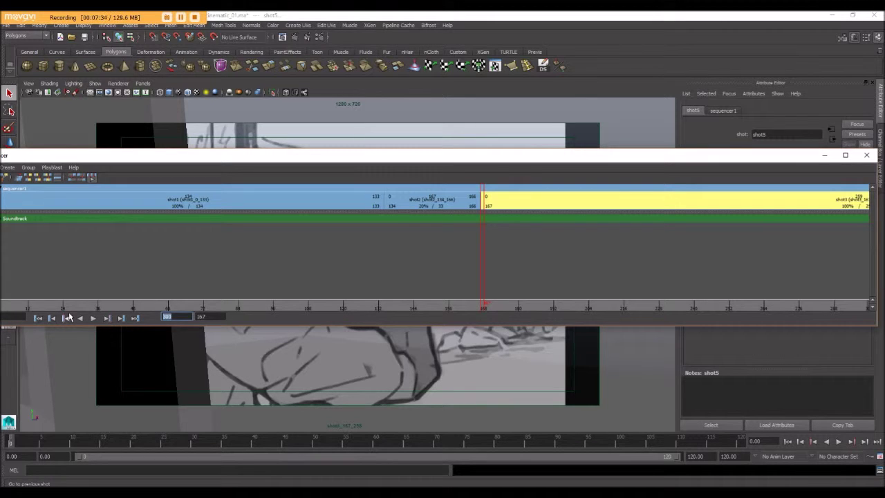
key("Return")
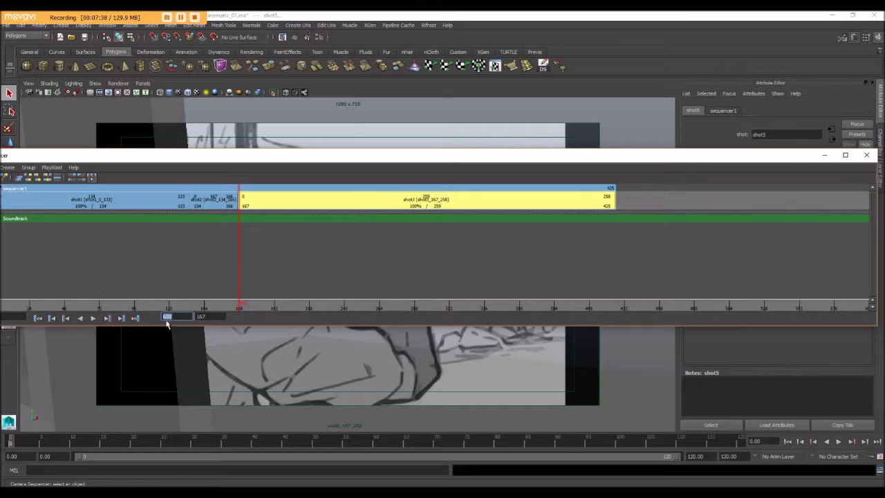
Set the sequence end frame of shot3 to 258 and scrub the time marker back into the clip at frame 248
left_click_drag(240, 263, 549, 247)
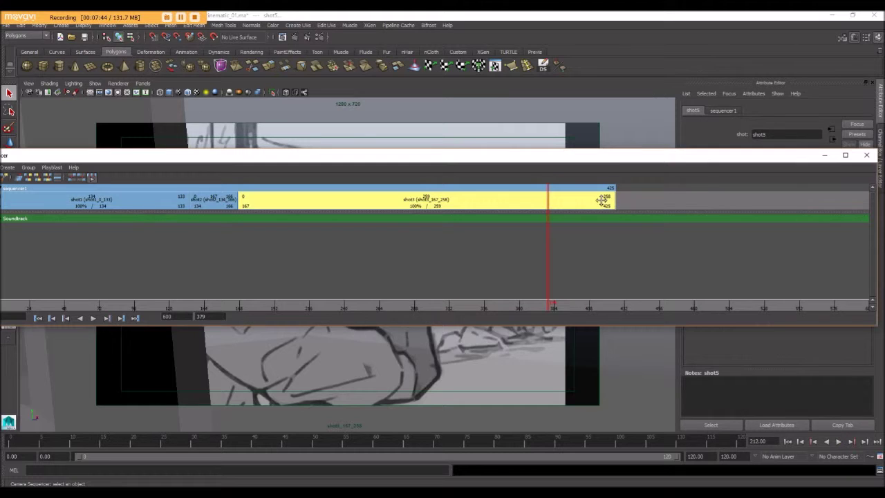
left_click(607, 205)
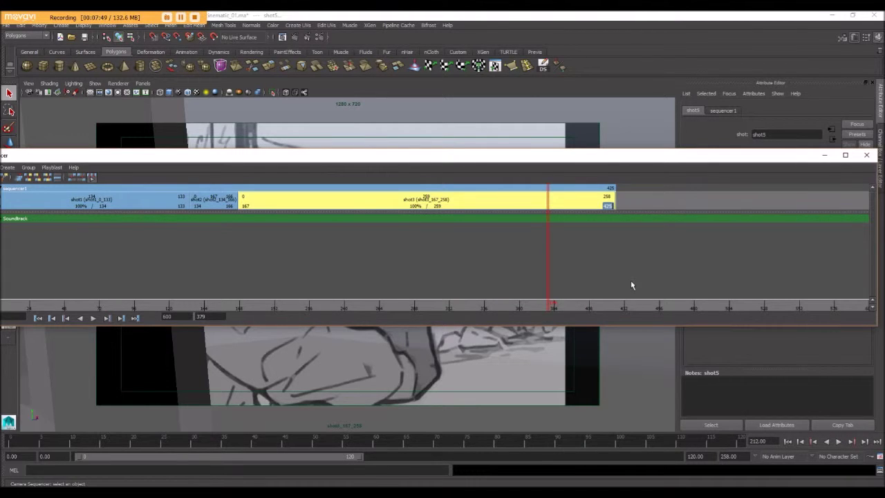
type("258")
key("Return")
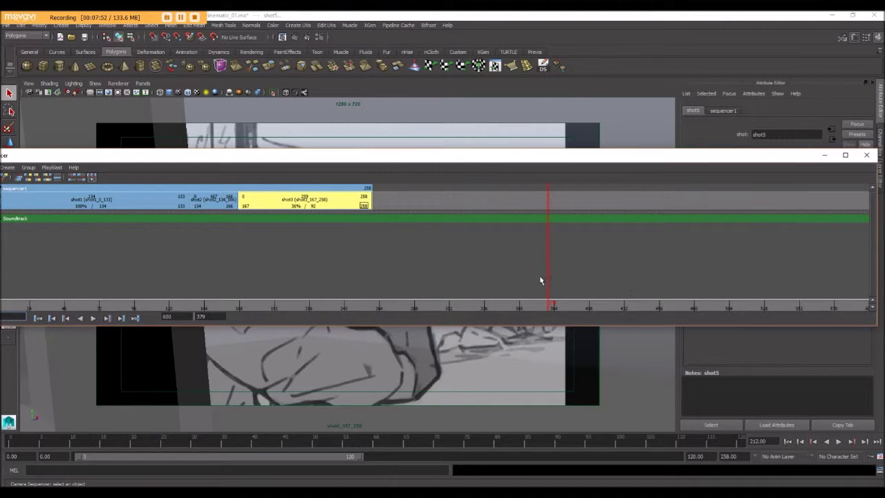
left_click_drag(547, 281, 362, 259)
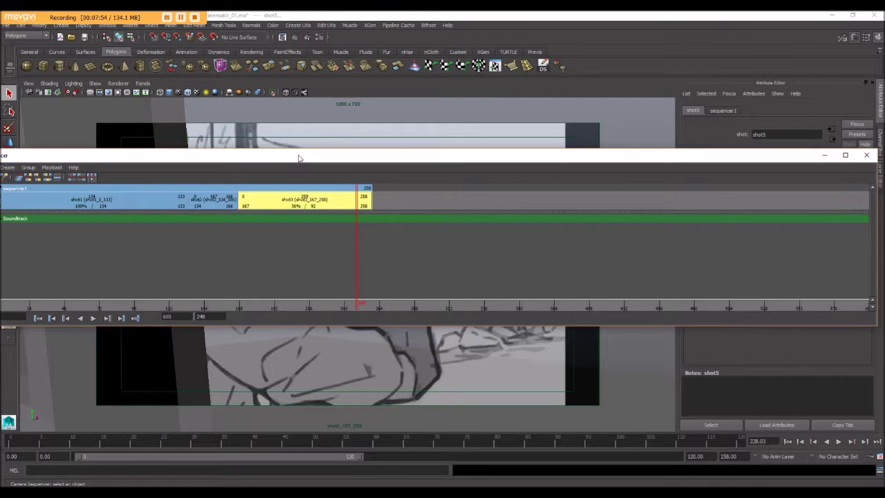
left_click_drag(305, 155, 442, 132)
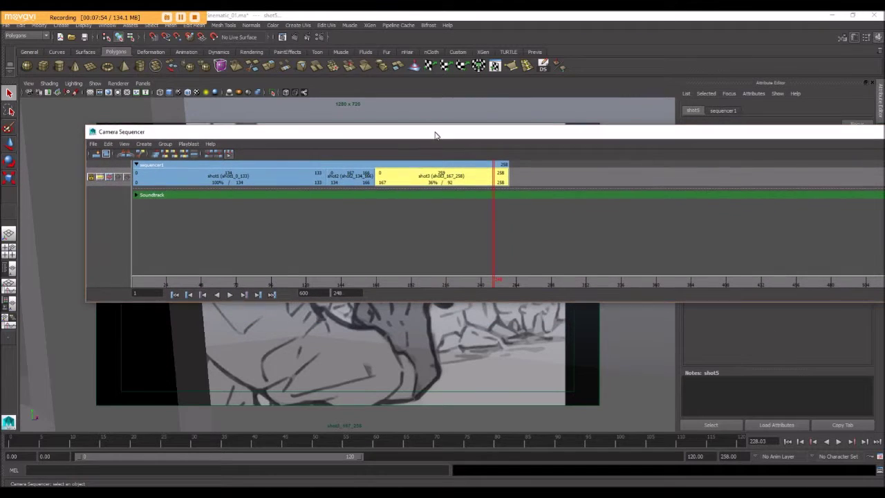
left_click(92, 144)
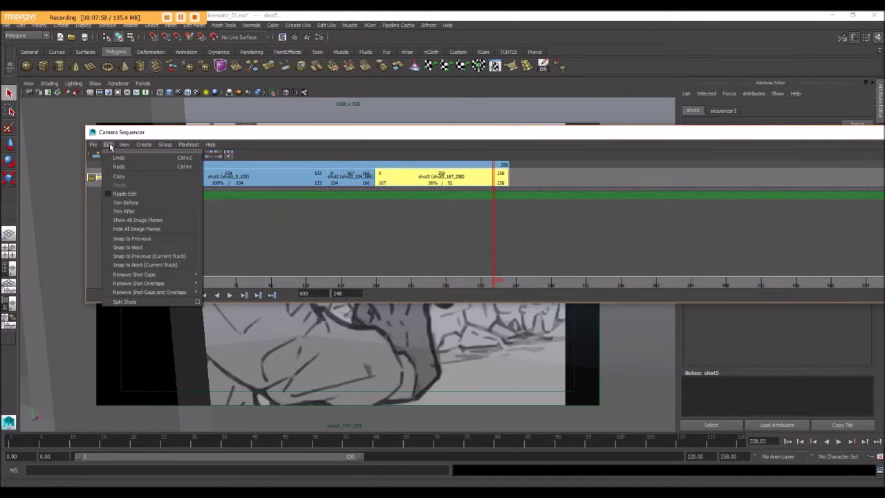
left_click(107, 240)
left_click(107, 240)
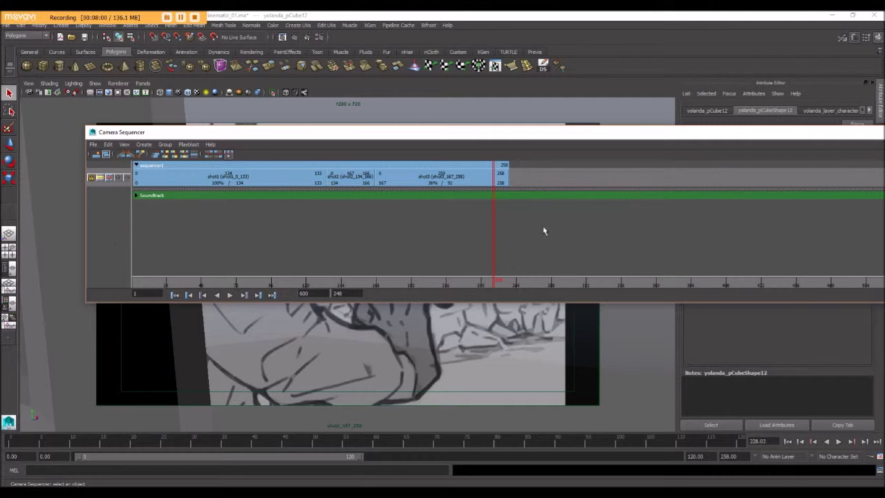
Scrub the sequencer's time marker back from shot3 to frame 11 in shot1 to check the camera cuts
left_click_drag(492, 234, 451, 234)
left_click_drag(347, 127, 698, 281)
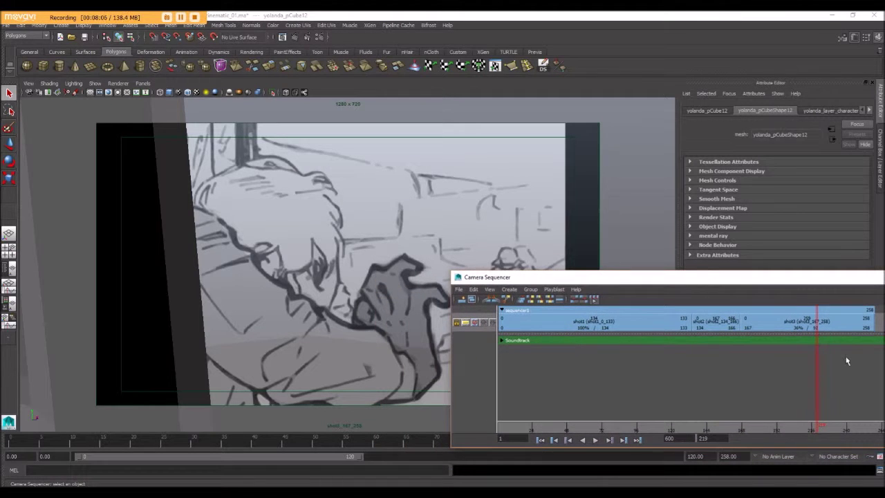
left_click_drag(816, 363, 555, 367)
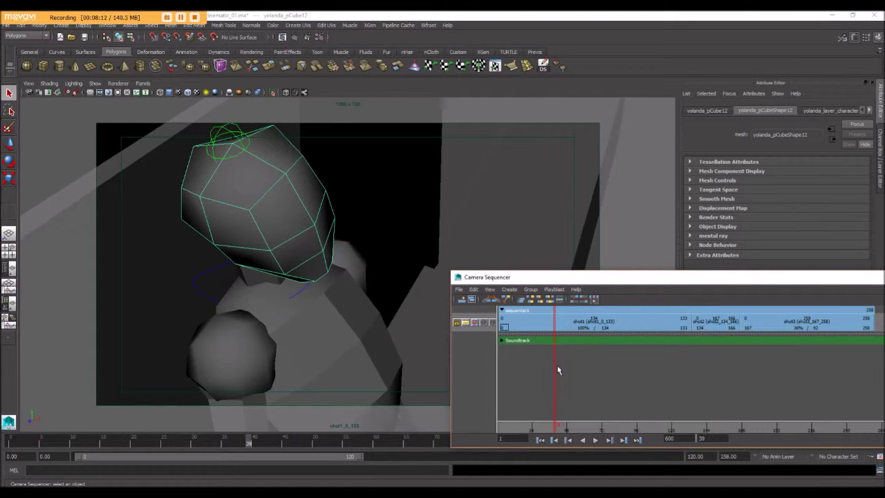
left_click_drag(554, 363, 514, 365)
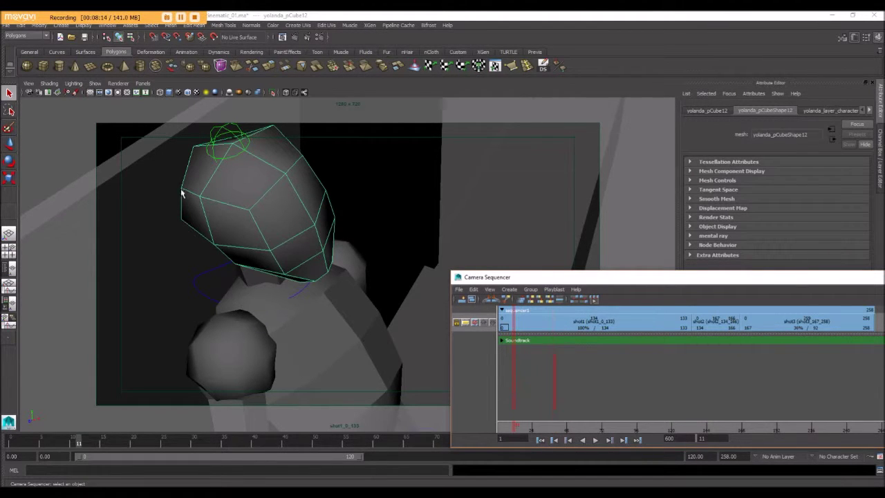
left_click(141, 84)
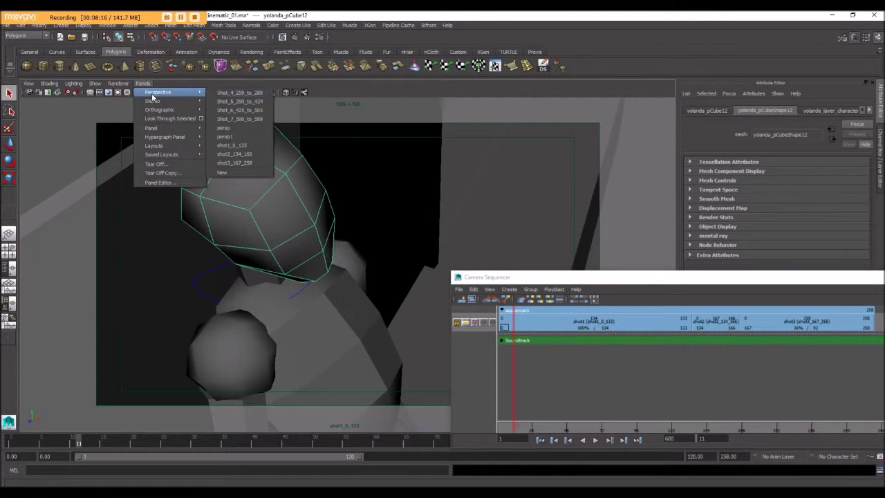
left_click(194, 150)
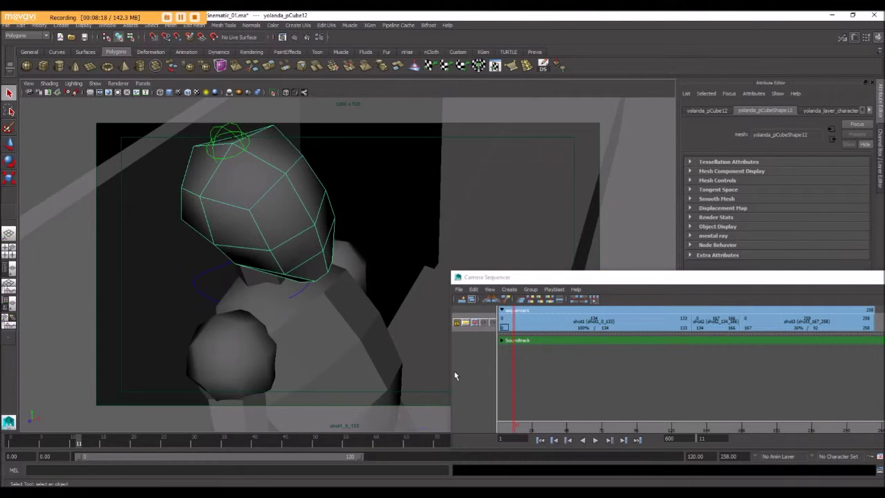
Play the camera sequence from before the start of shot1 and stop playback within shot3
mouse_move(515, 379)
left_mouse_down()
mouse_move(527, 389)
mouse_move(590, 389)
mouse_move(786, 423)
mouse_move(608, 419)
mouse_move(846, 426)
mouse_move(470, 421)
left_mouse_up()
left_click_drag(575, 281, 570, 214)
left_click(591, 372)
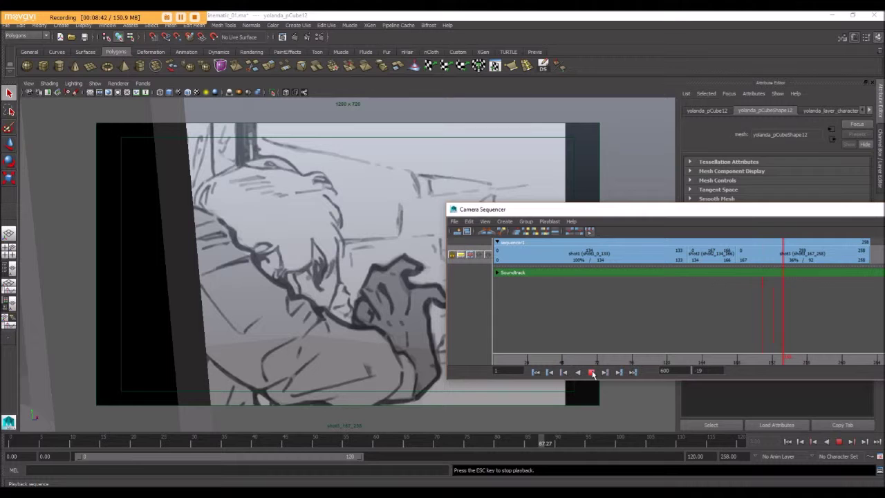
left_click(592, 373)
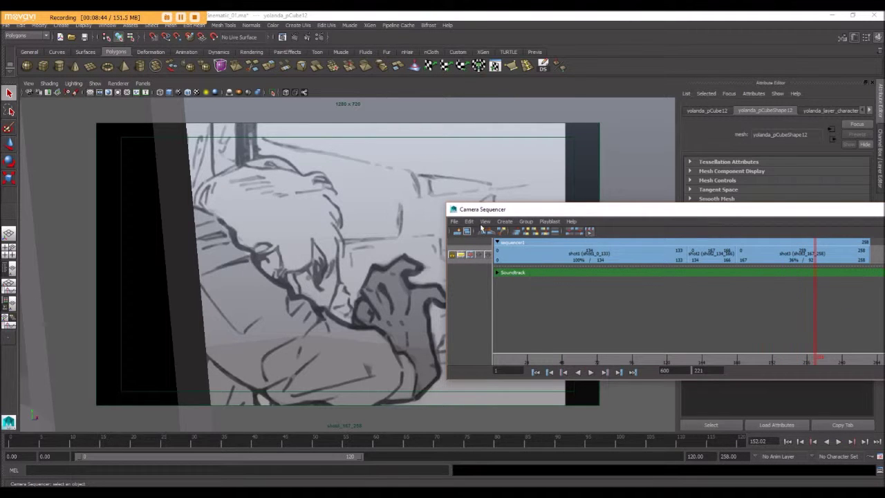
Scrub the sequencer's time marker back to frame 91 in shot1 and minimize the Camera Sequencer window
left_click_drag(539, 208, 101, 140)
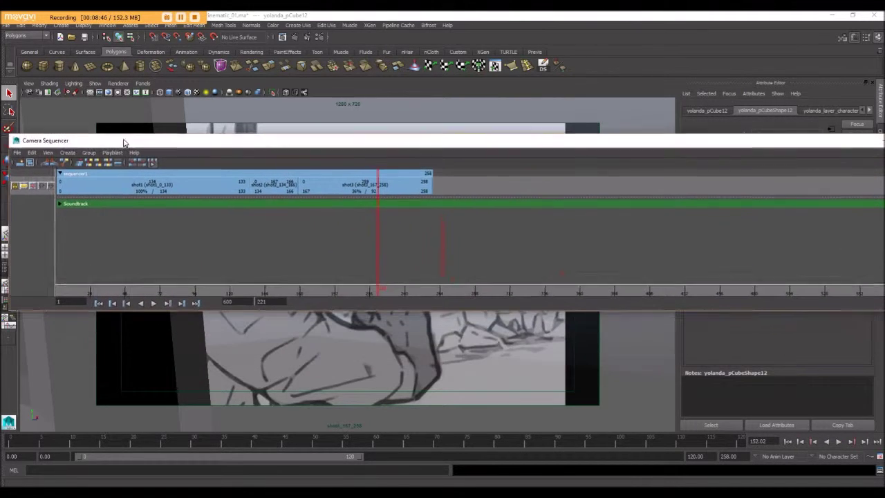
mouse_move(371, 289)
left_mouse_down()
mouse_move(177, 289)
mouse_move(420, 289)
mouse_move(275, 289)
mouse_move(213, 278)
mouse_move(217, 289)
mouse_move(331, 289)
left_mouse_up()
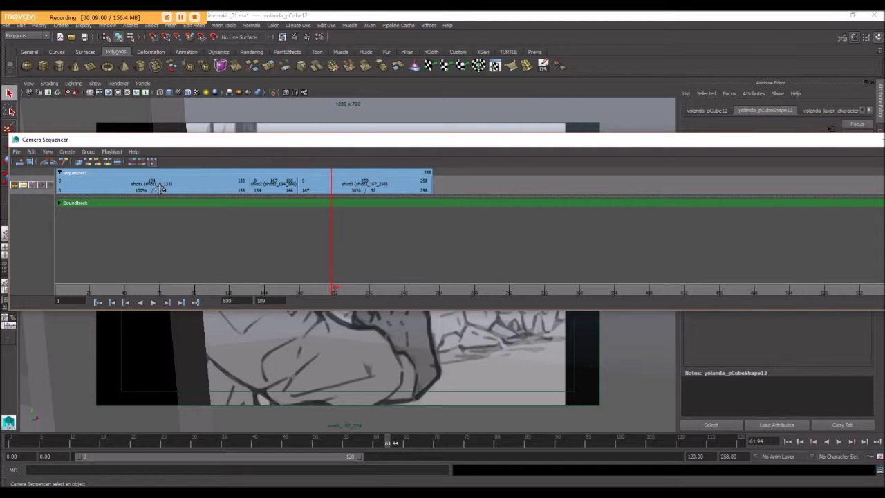
left_click_drag(328, 246, 189, 244)
left_click_drag(520, 142, 589, 298)
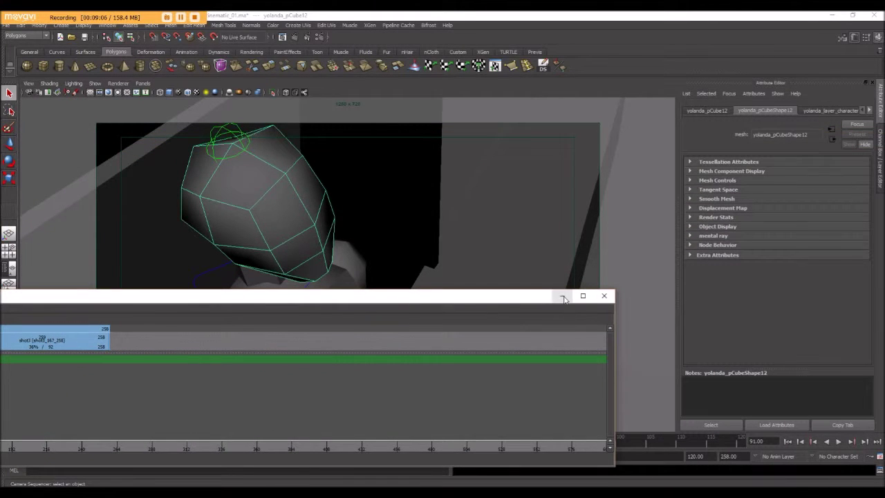
left_click(562, 296)
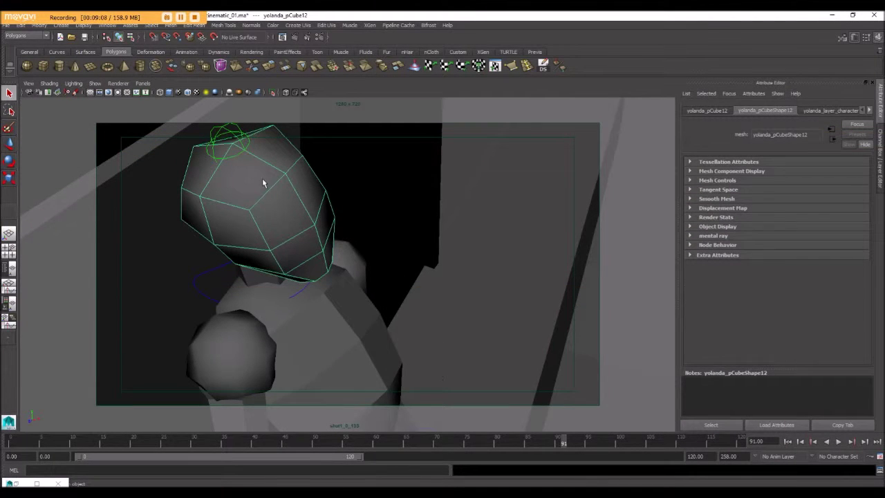
Show the scene in wireframe and raise the Alpha Gain of shot1_0_133's image plane to 0.287
key("4")
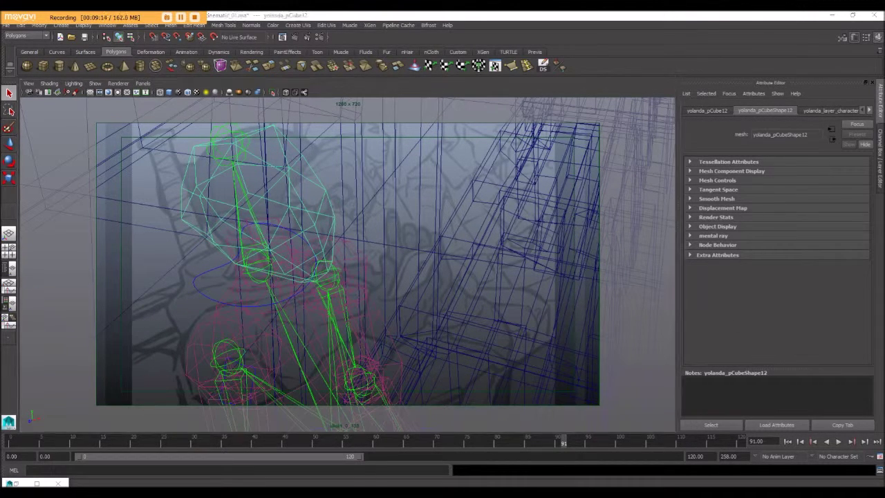
left_click(797, 109)
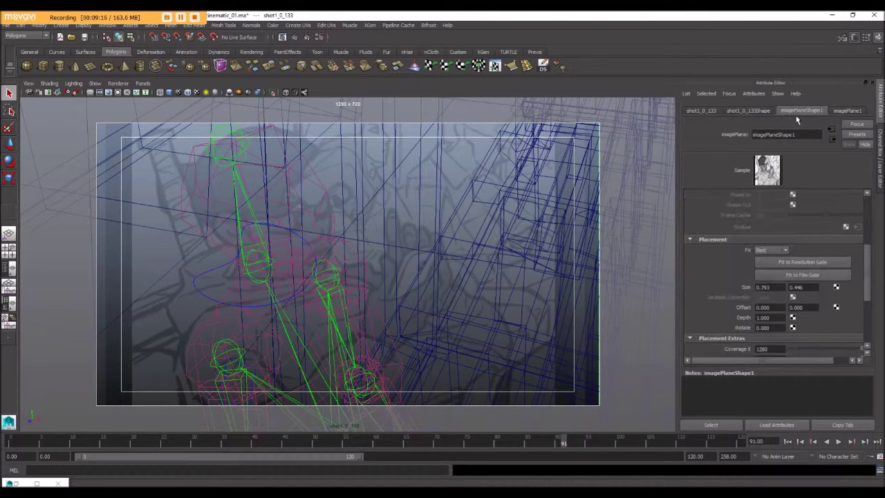
scroll(818, 223, "up", 5)
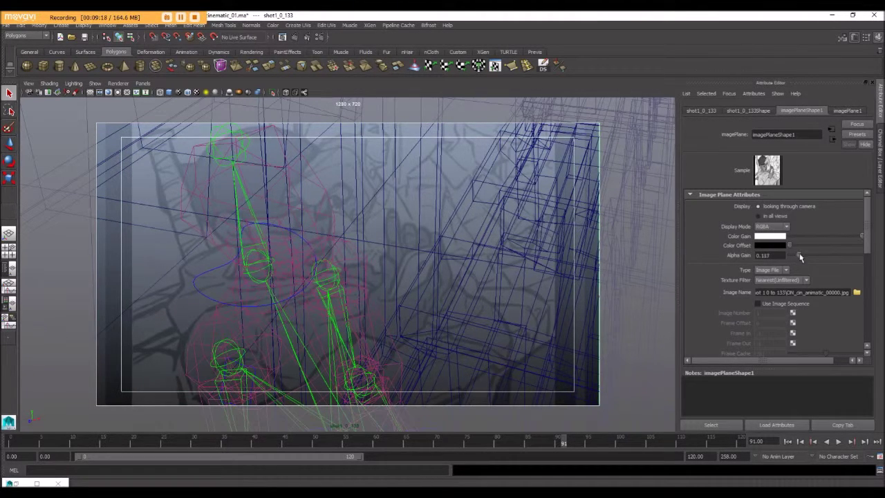
left_click_drag(800, 256, 811, 257)
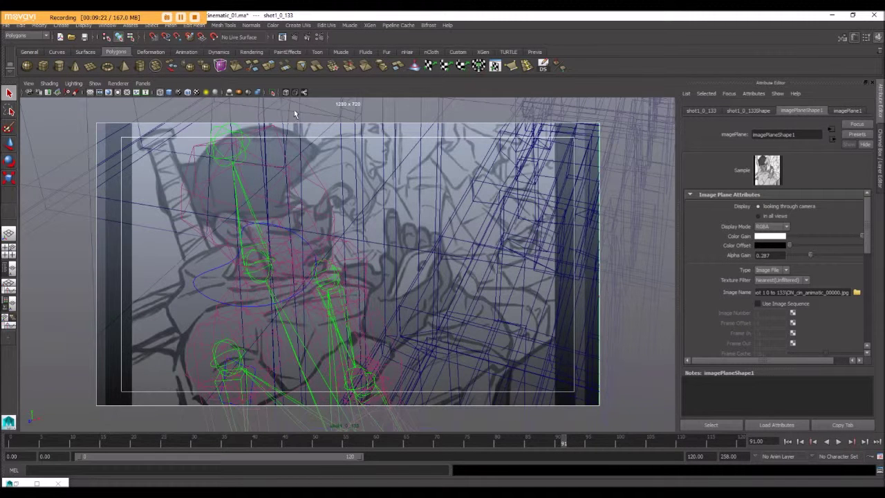
Switch the viewport to shaded display with X-Ray and move the current time to frame 0
key("5")
left_click(286, 92)
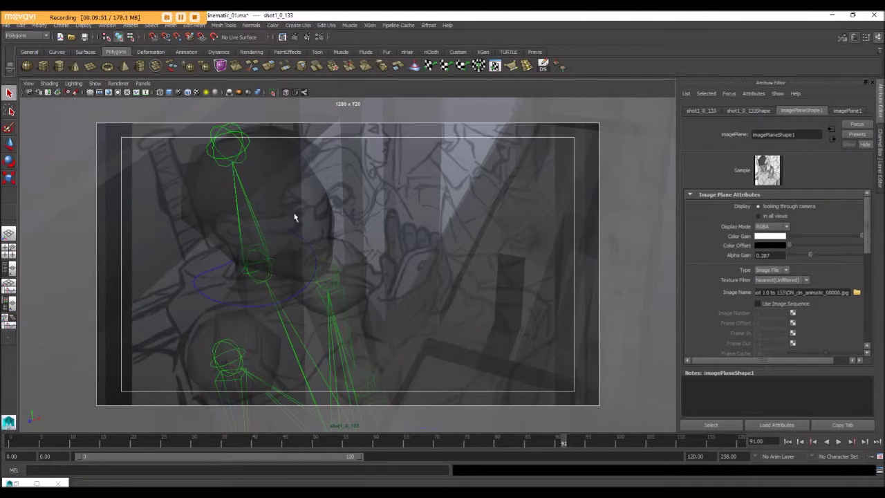
mouse_move(29, 441)
left_mouse_down()
mouse_move(104, 448)
mouse_move(199, 427)
mouse_move(674, 443)
mouse_move(11, 442)
left_mouse_up()
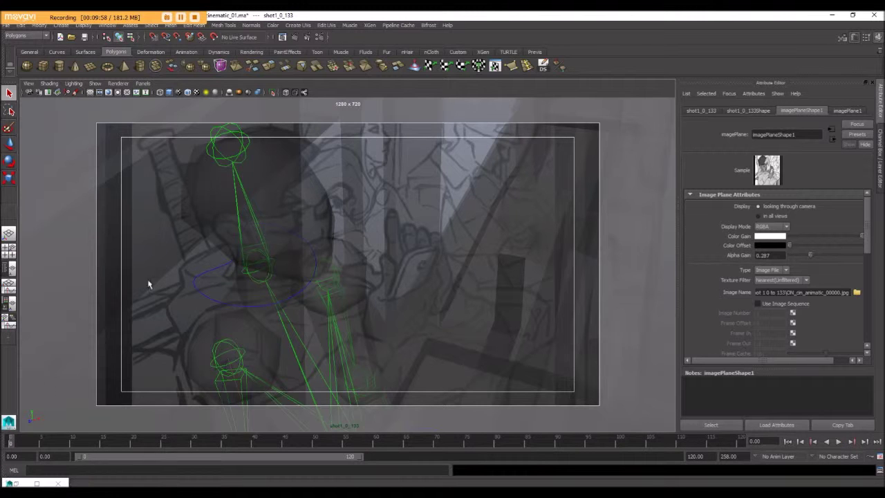